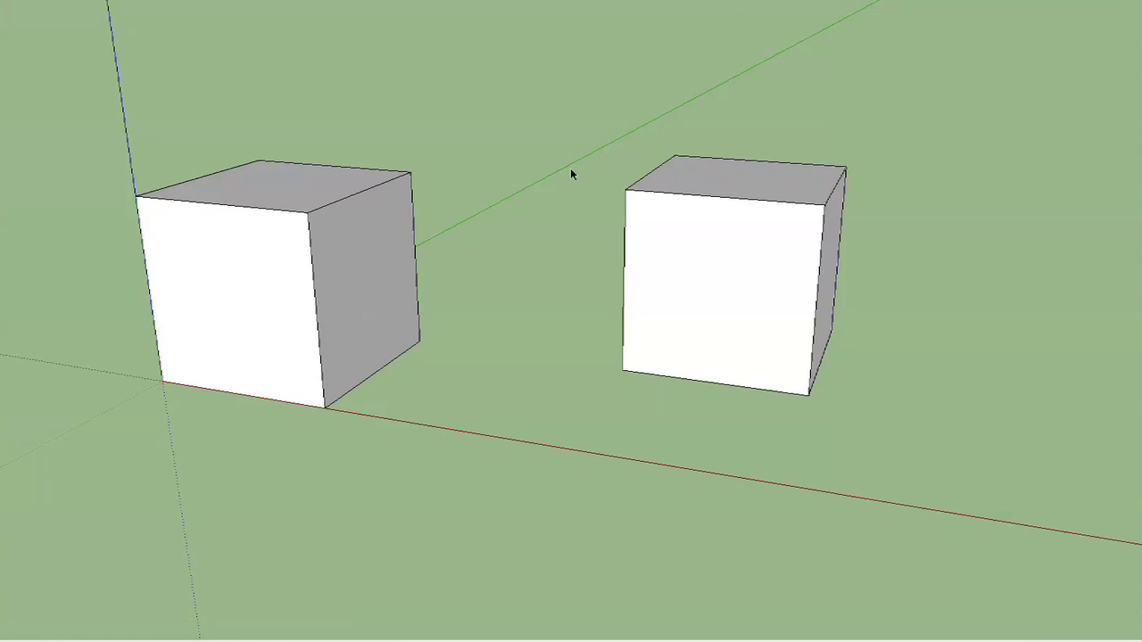
# Move the whole cube at the origin toward the second cube so that the two overlap at one corner
pyautogui.scroll(-1, 540, 235)
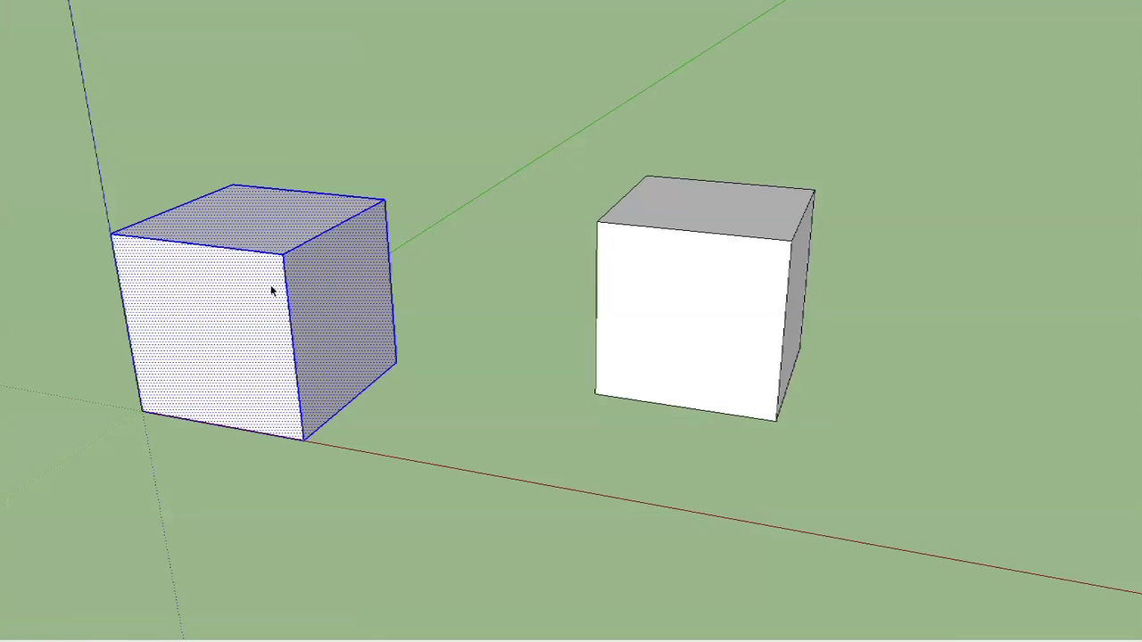
pyautogui.moveTo(229, 304); pyautogui.dragTo(583, 316)
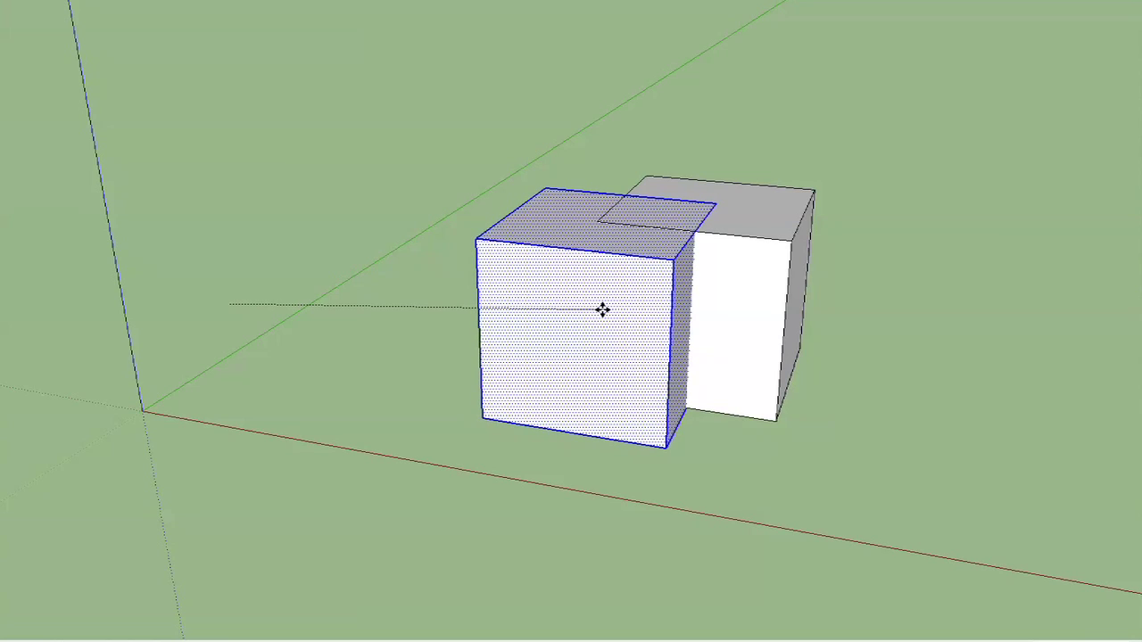
pyautogui.click(936, 242)
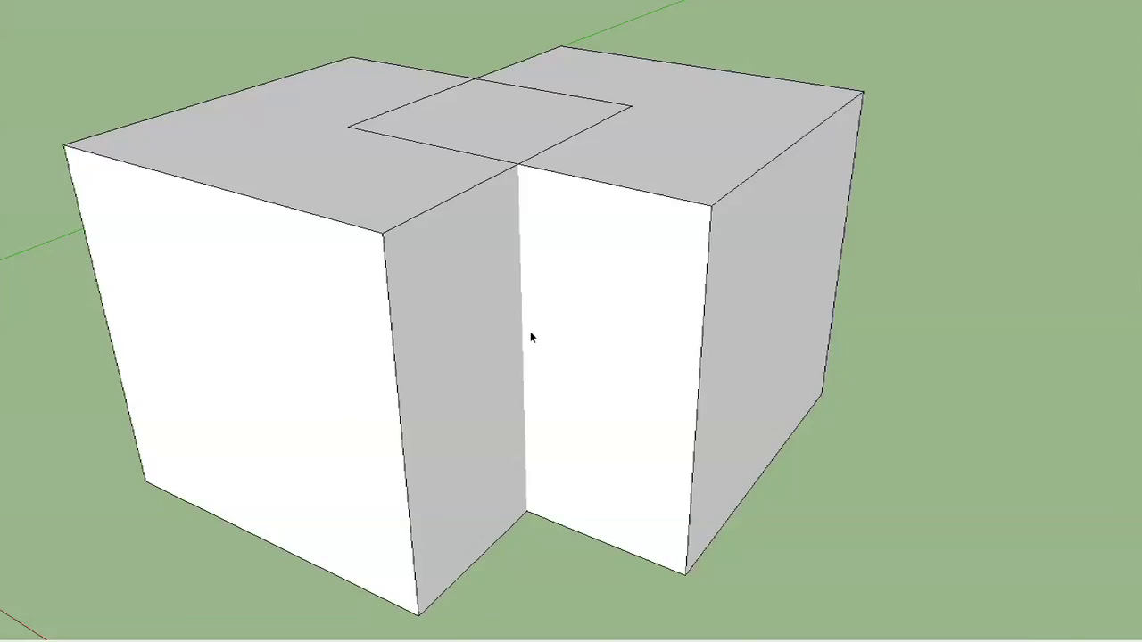
# Select all geometry of both overlapping ungrouped cubes and intersect it with the model
pyautogui.scroll(-3, 529, 331)
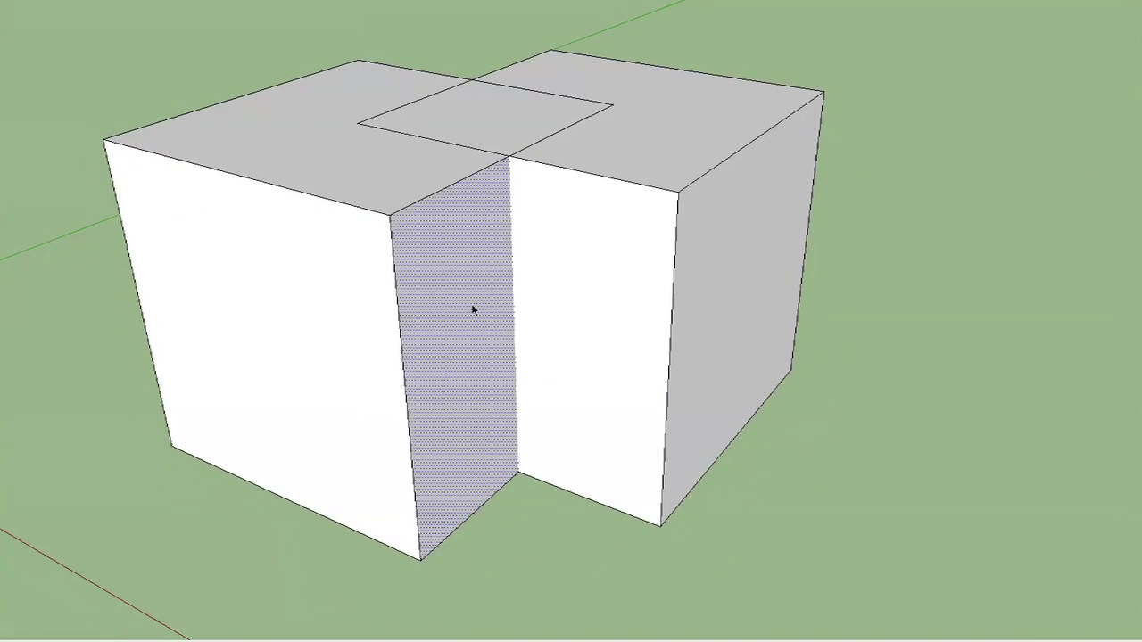
pyautogui.tripleClick(472, 310)
pyautogui.scroll(-2, 580, 296)
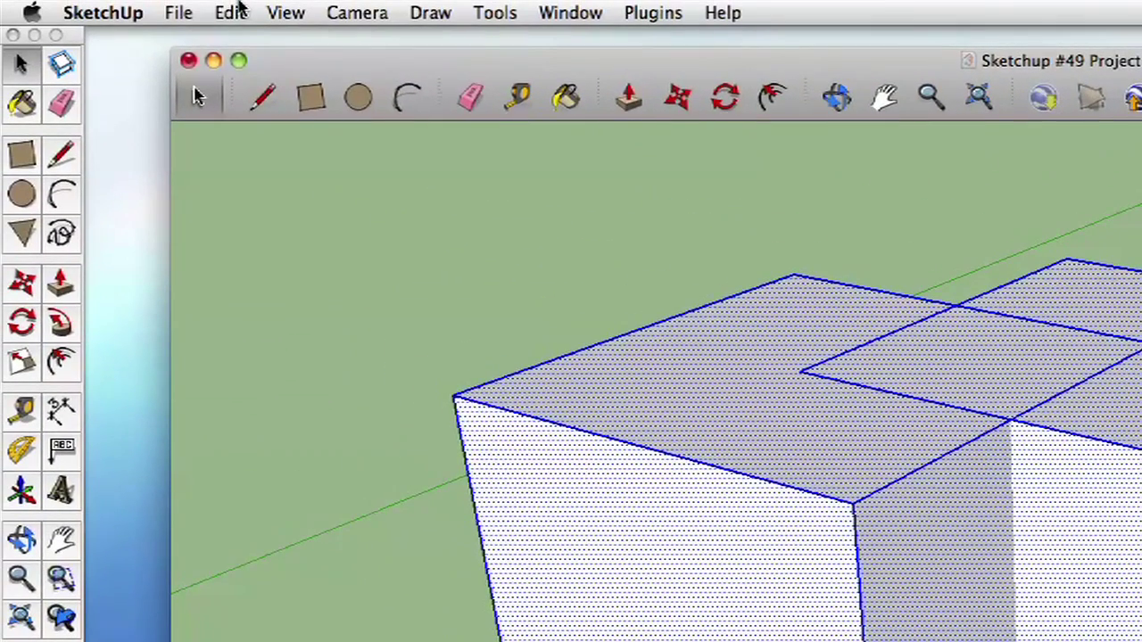
pyautogui.click(231, 11)
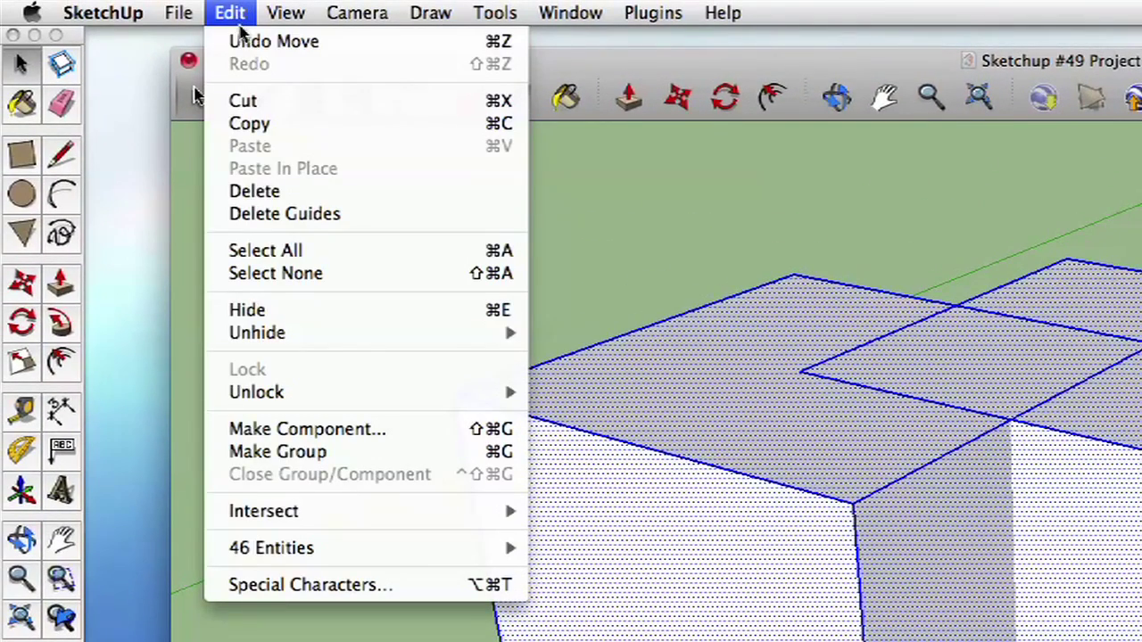
pyautogui.moveTo(386, 514)
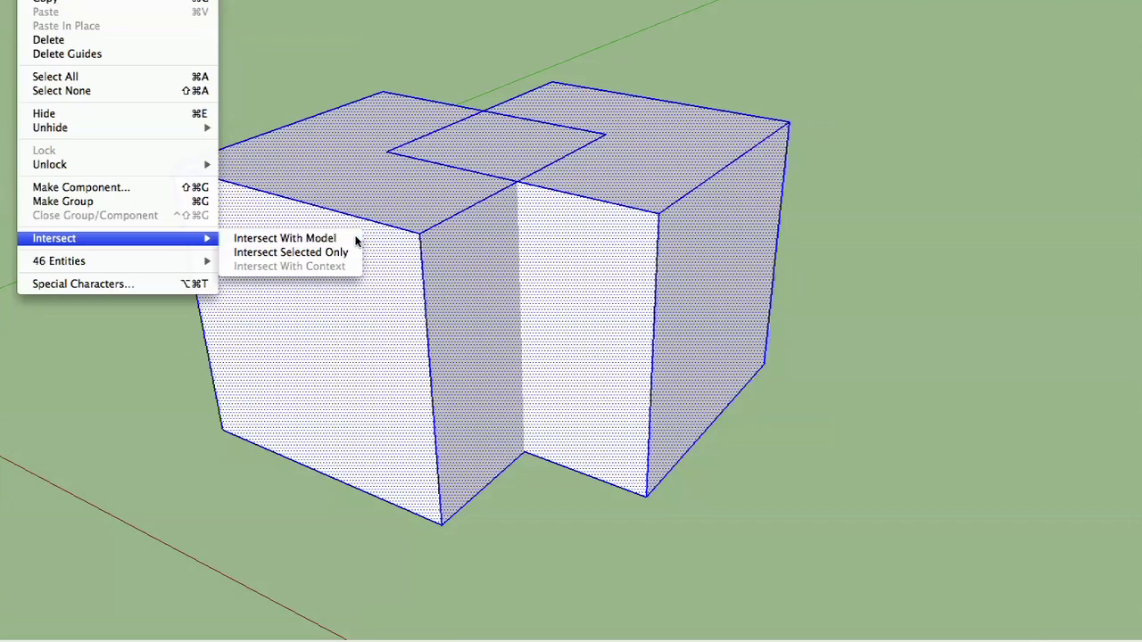
pyautogui.click(355, 241)
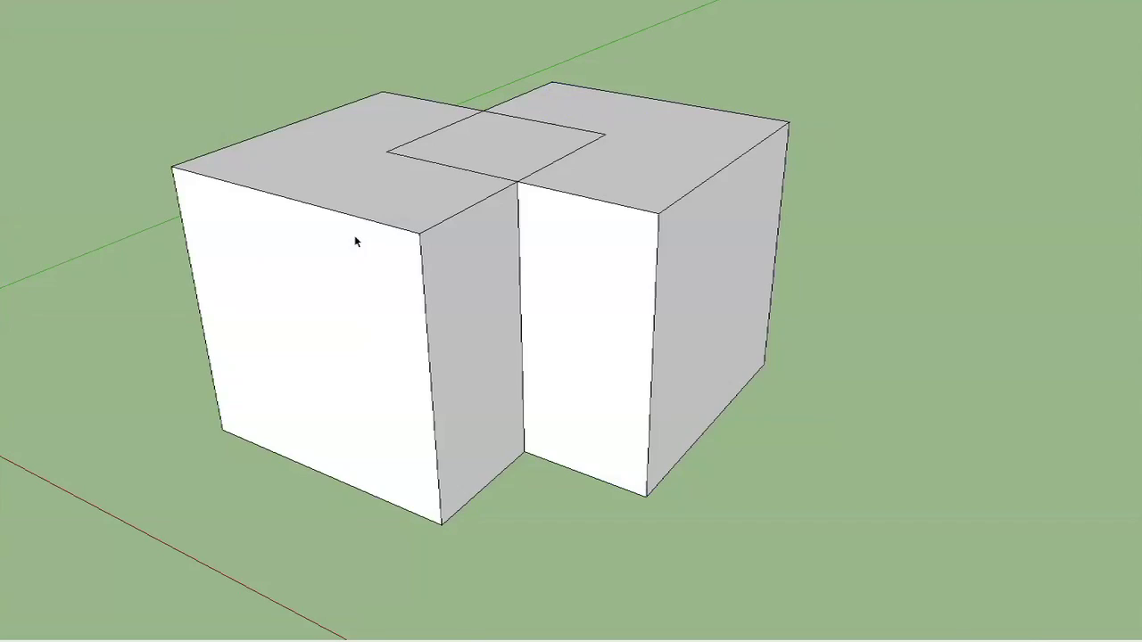
pyautogui.scroll(2, 950, 190)
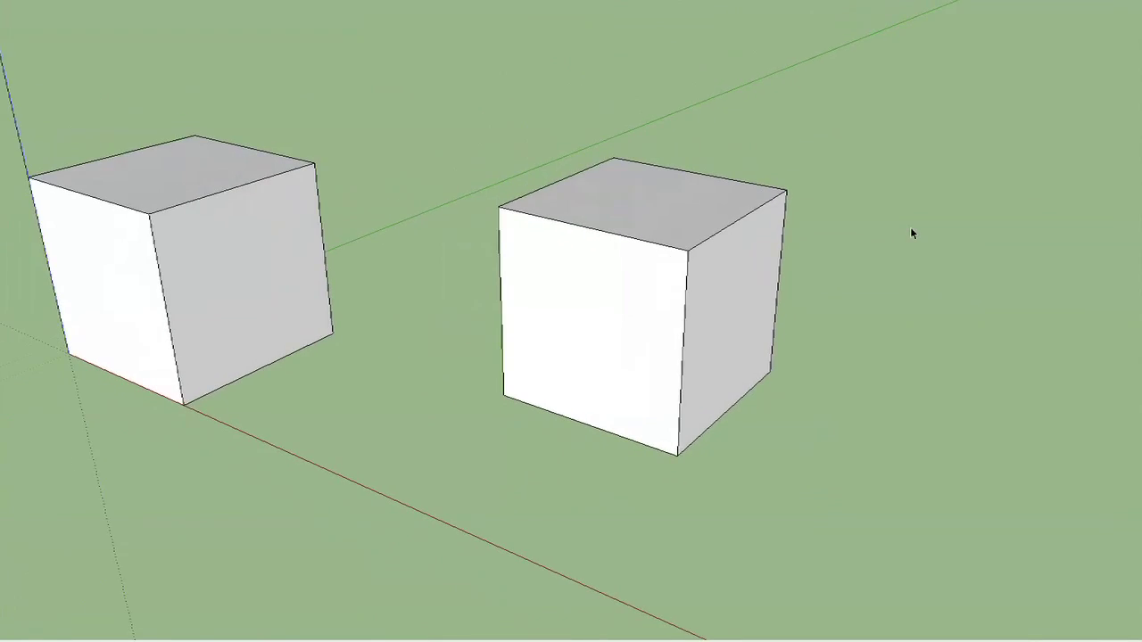
# Turn all the geometry of the second cube, the one away from the origin, into a group
pyautogui.tripleClick(679, 309)
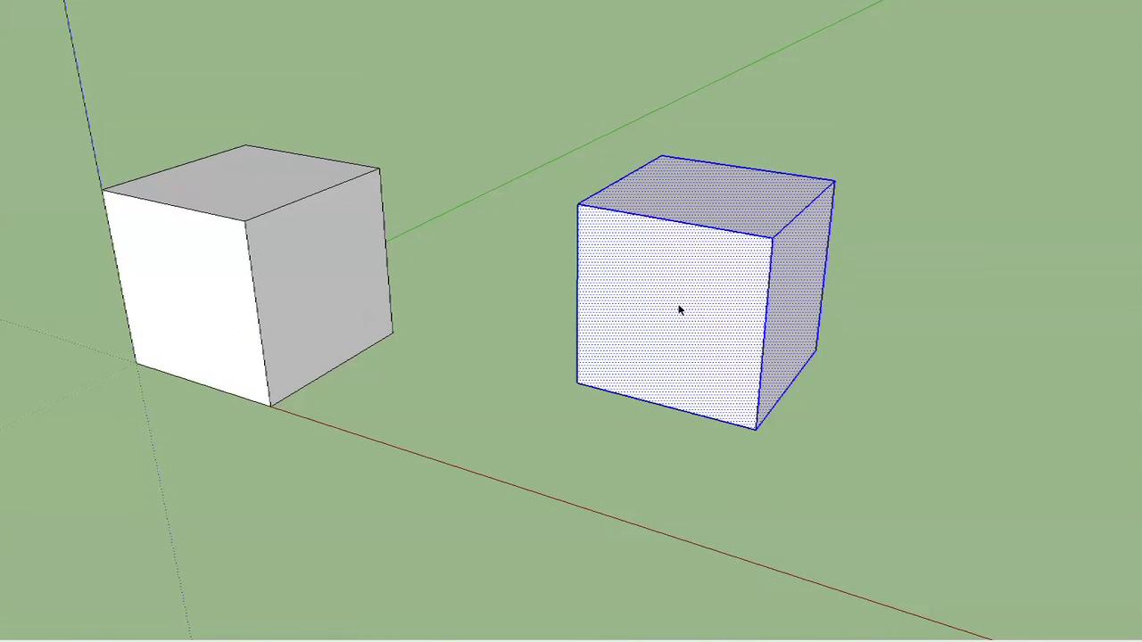
pyautogui.rightClick(722, 287)
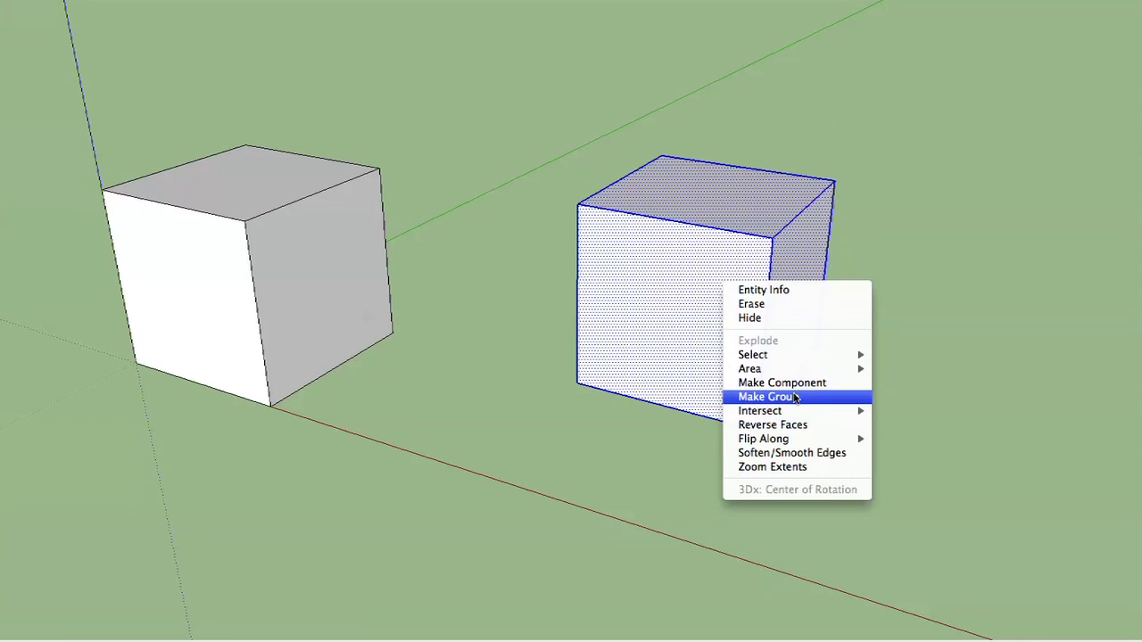
pyautogui.click(796, 398)
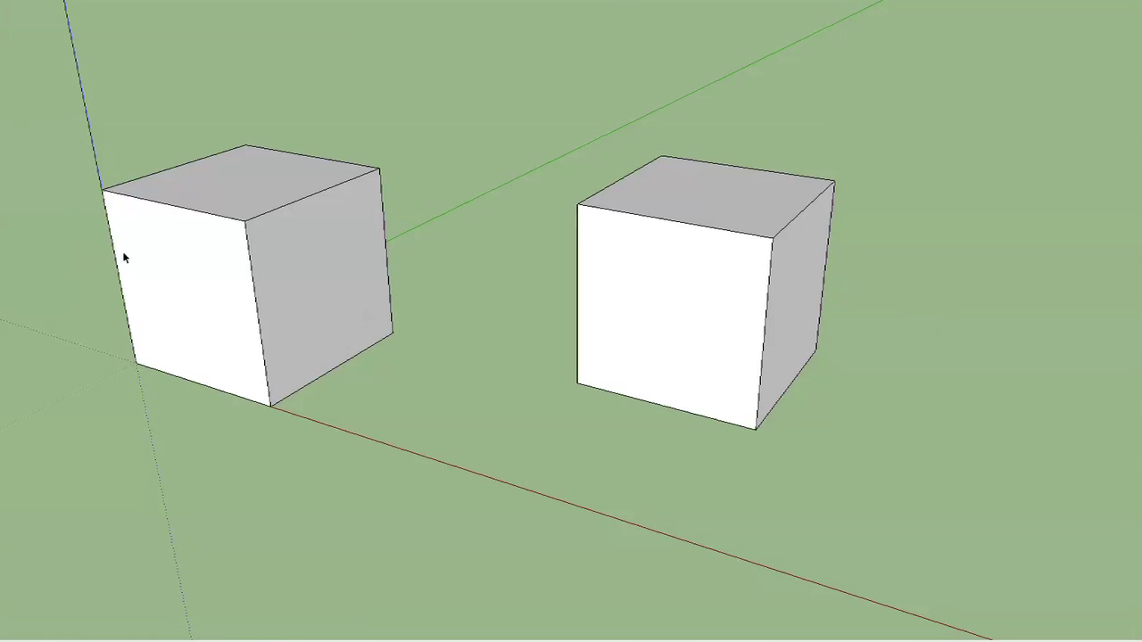
# Move the ungrouped cube from the origin so that it overlaps a corner of the grouped cube
pyautogui.tripleClick(217, 242)
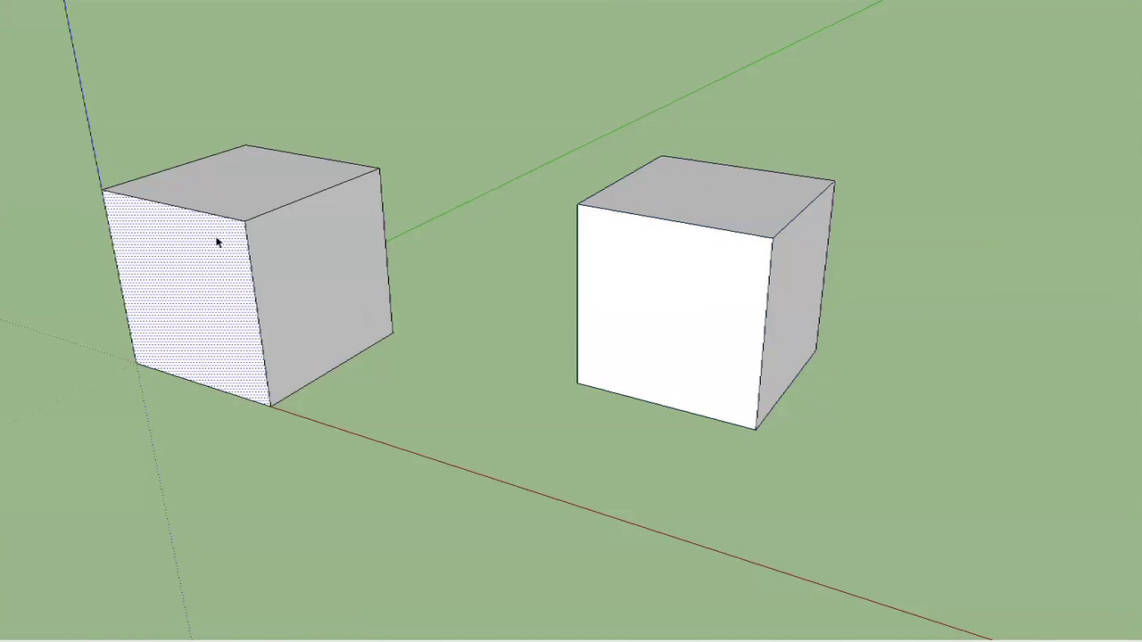
pyautogui.moveTo(219, 252); pyautogui.dragTo(582, 283)
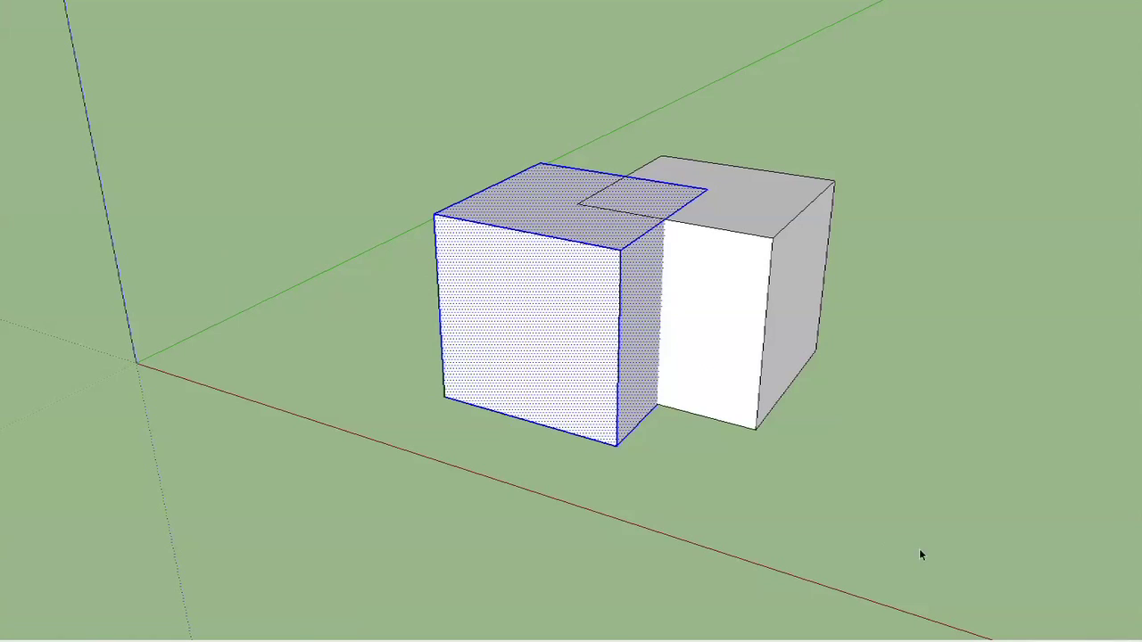
pyautogui.click(920, 546)
# Try moving the grouped cube and the ungrouped cube independently of each other
pyautogui.click(703, 242)
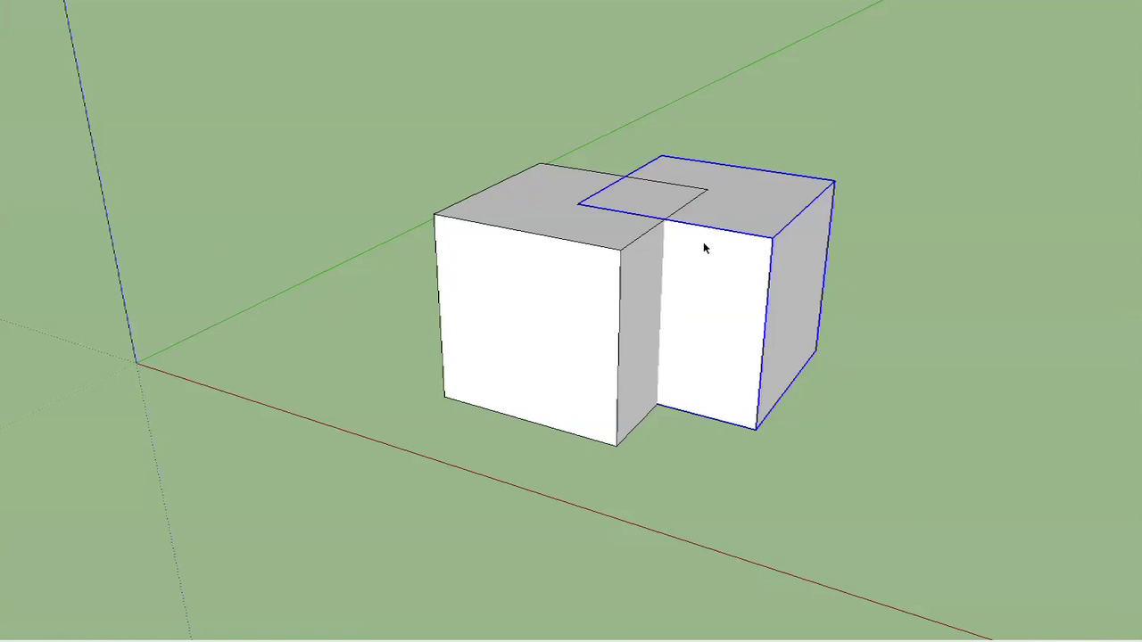
pyautogui.press('m')
pyautogui.moveTo(716, 251); pyautogui.dragTo(958, 239)
pyautogui.press('Escape')
pyautogui.click(489, 325)
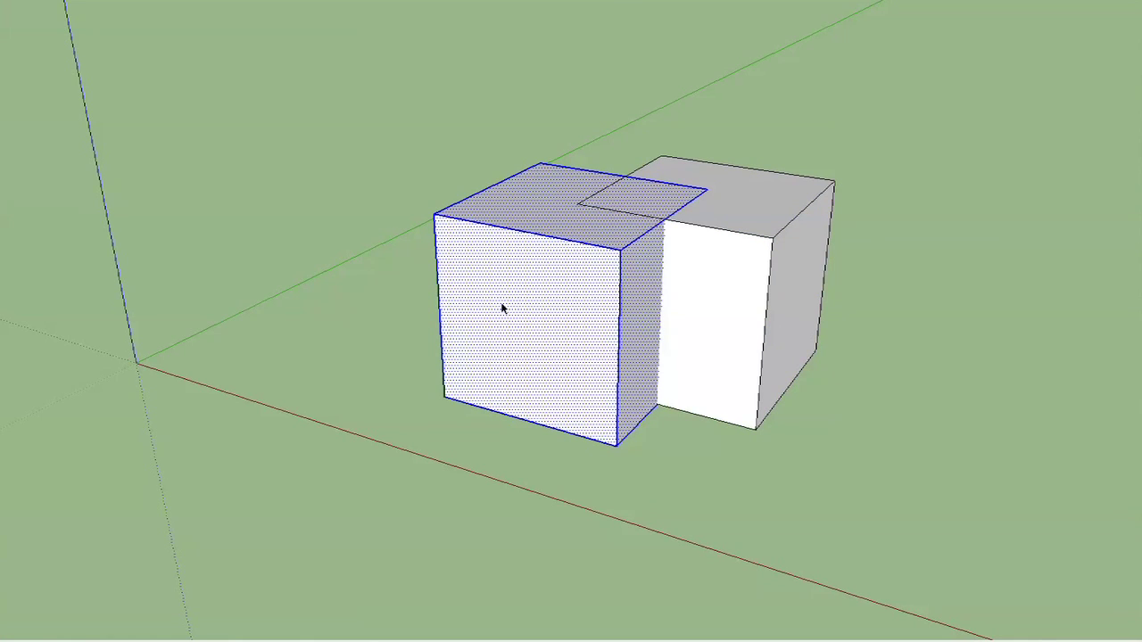
pyautogui.press('m')
pyautogui.click(562, 296)
pyautogui.press('Escape')
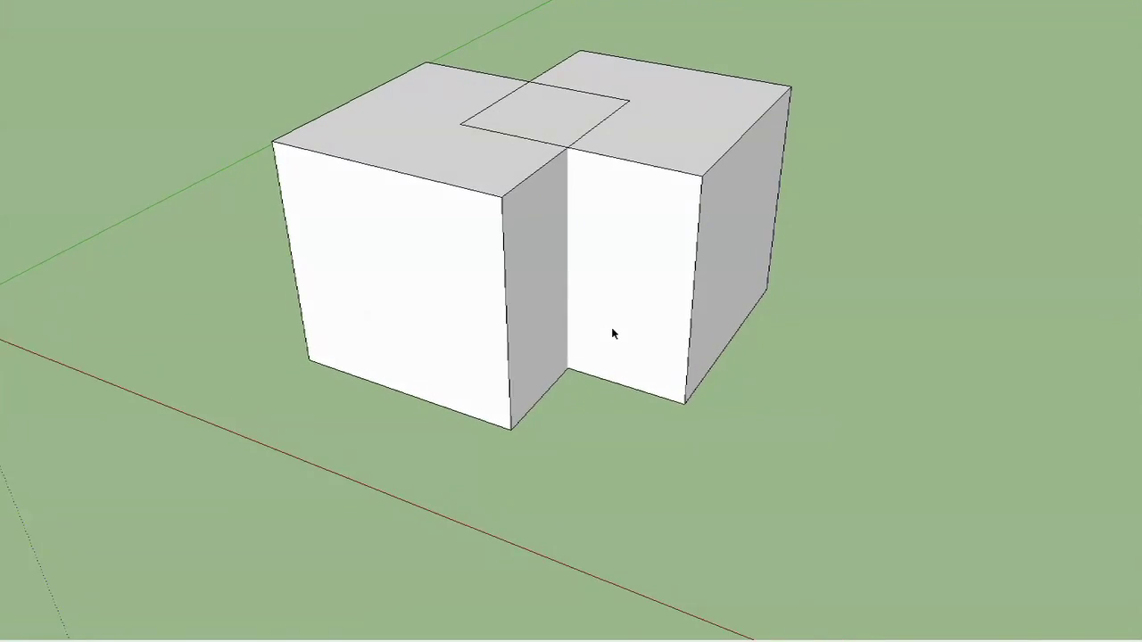
pyautogui.click(627, 311)
pyautogui.press('m')
pyautogui.click(592, 294)
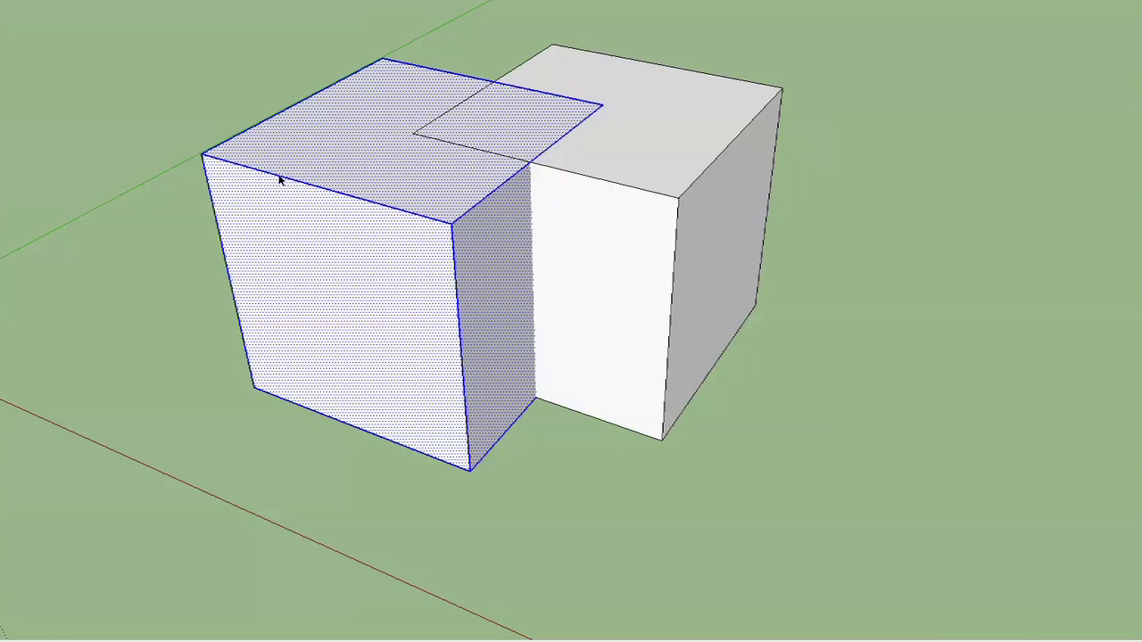
# Intersect the selected ungrouped cube with the model to create edges where it meets the grouped cube
pyautogui.click(34, 0)
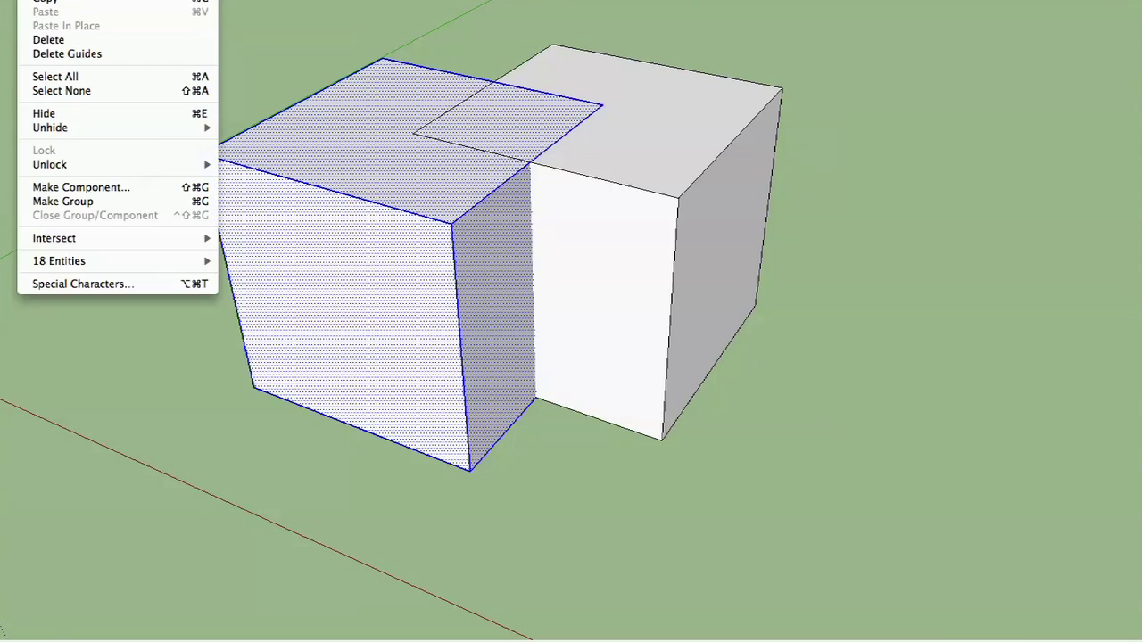
pyautogui.moveTo(147, 235)
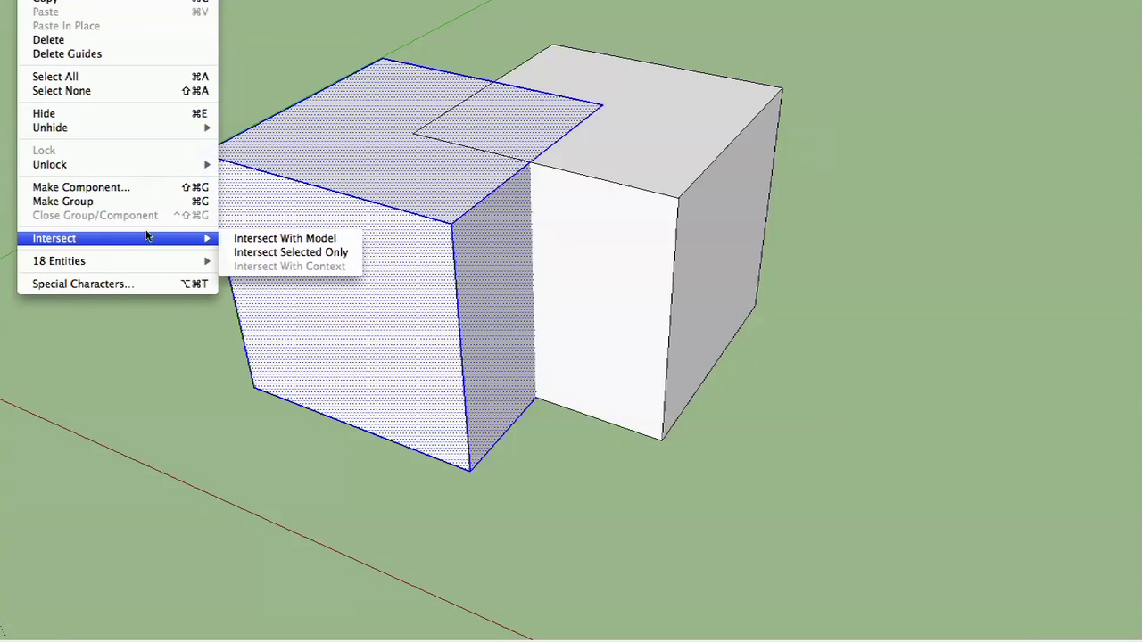
pyautogui.click(301, 241)
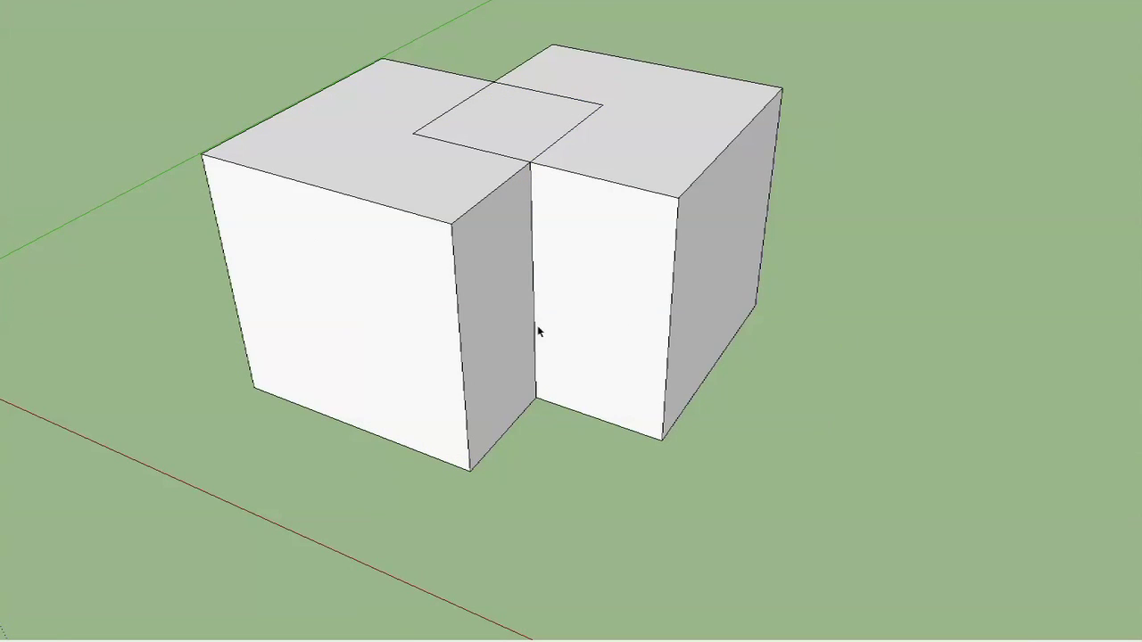
# Move the intersected ungrouped cube clear of the grouped cube to expose its intersected side face
pyautogui.click(600, 277)
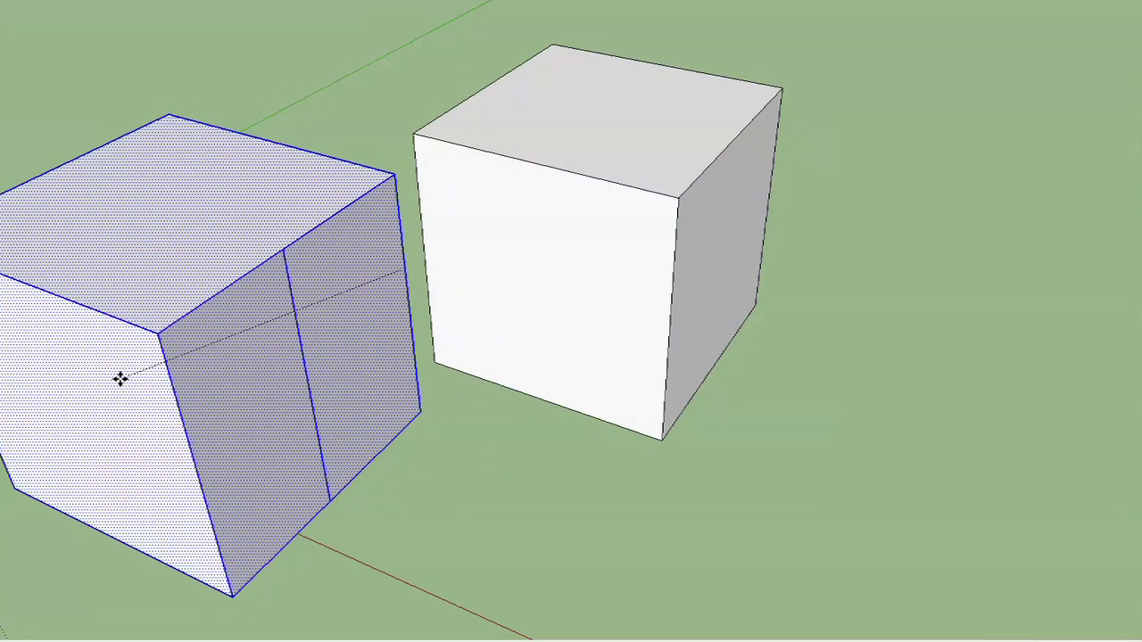
pyautogui.click(128, 378)
pyautogui.moveTo(249, 189); pyautogui.dragTo(422, 283, button='middle')
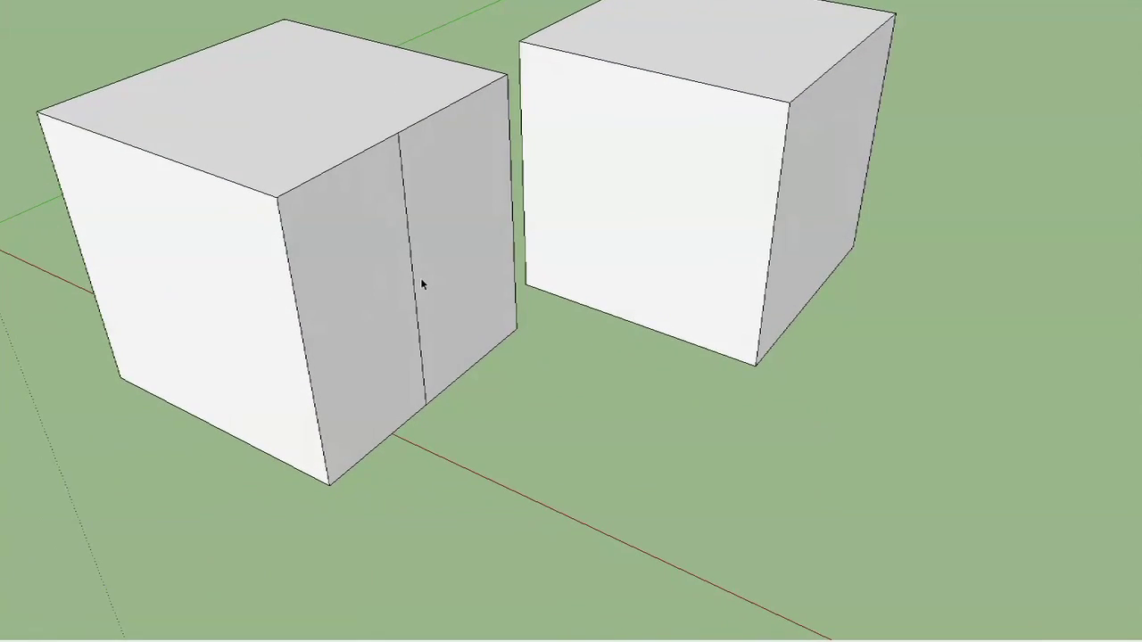
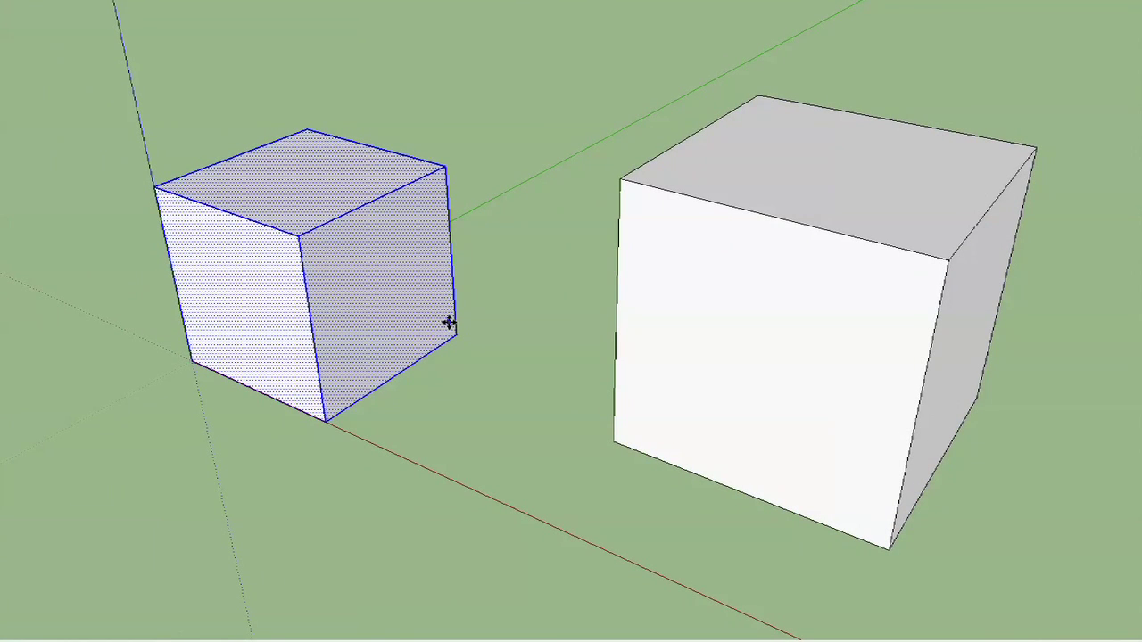
# Move the cube at the origin by its lower back corner onto the grouped cube's nearest upper corner
pyautogui.moveTo(455, 330); pyautogui.dragTo(618, 179)
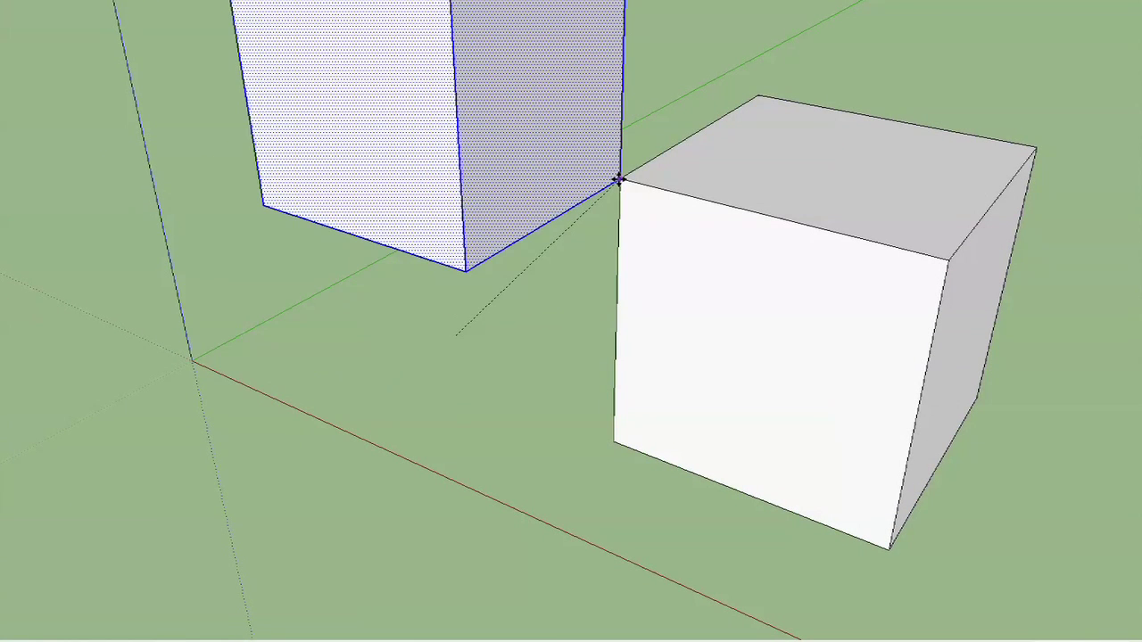
pyautogui.press('space')
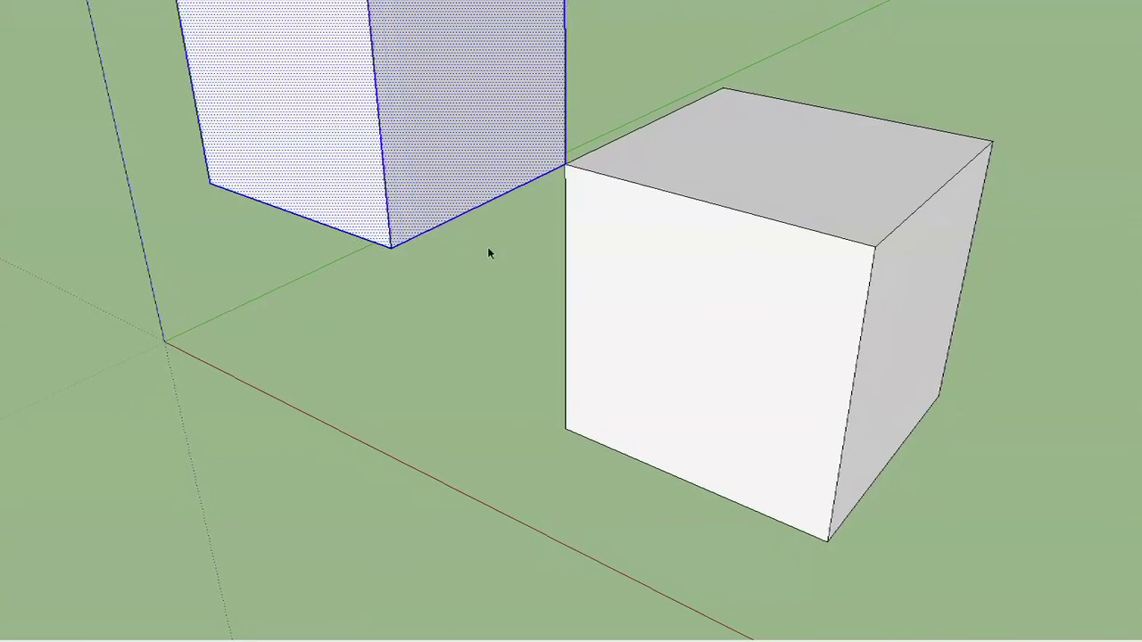
pyautogui.click(488, 248)
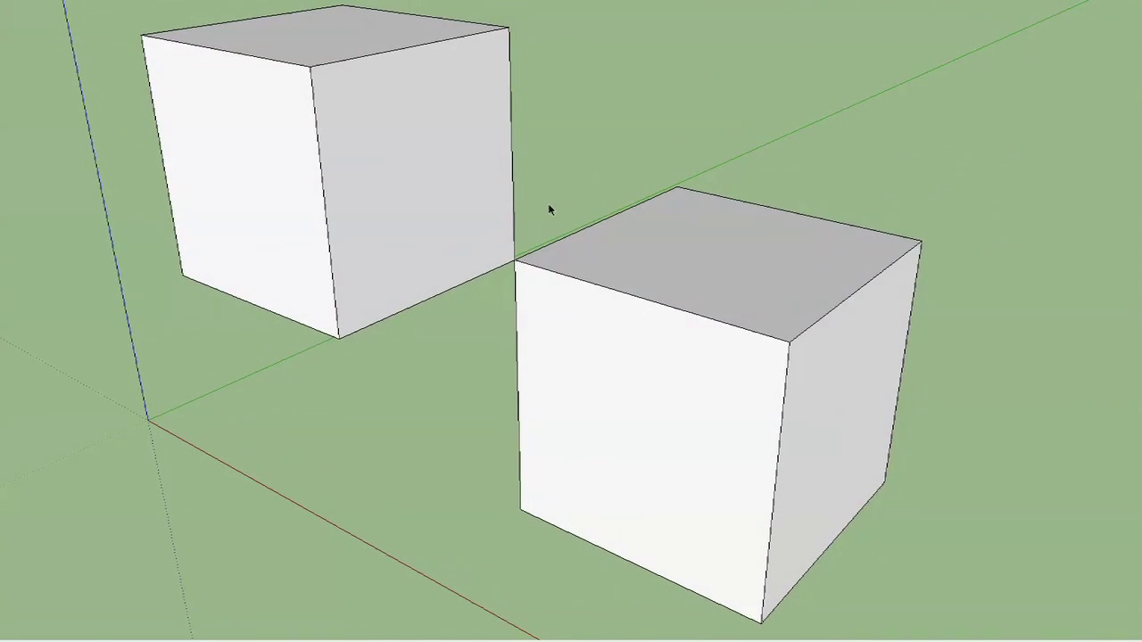
# Move the raised ungrouped cube down and along the red axis so its lower corner penetrates the grouped cube's upper corner
pyautogui.moveTo(433, 192); pyautogui.dragTo(426, 185, button='middle')
pyautogui.tripleClick(426, 185)
pyautogui.press('m')
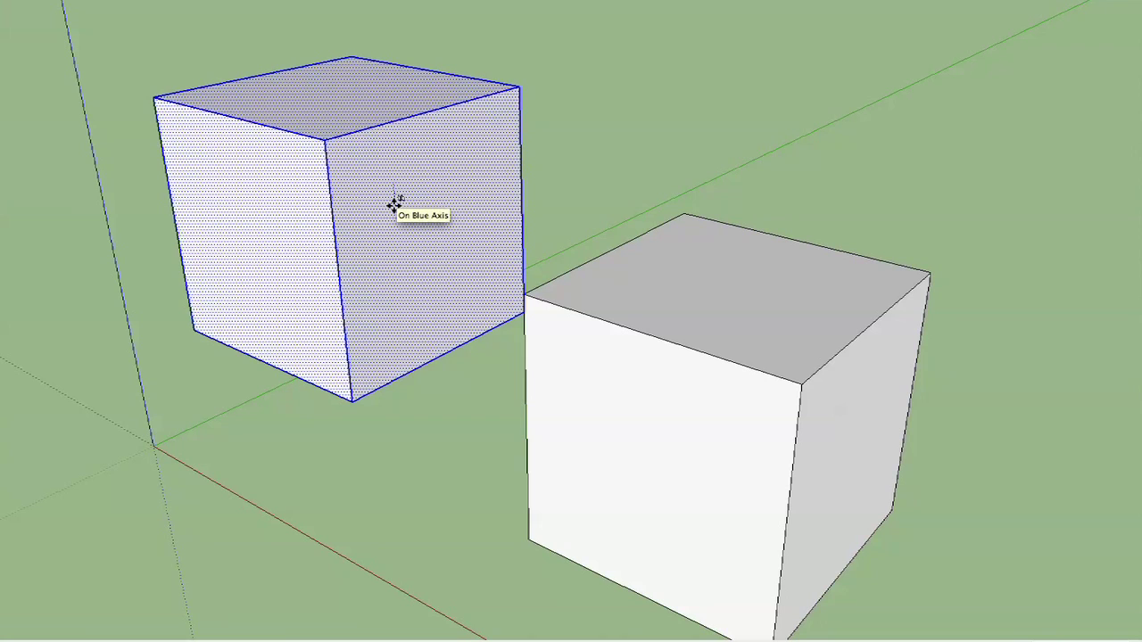
pyautogui.press('super+z')
pyautogui.moveTo(395, 232); pyautogui.dragTo(478, 285)
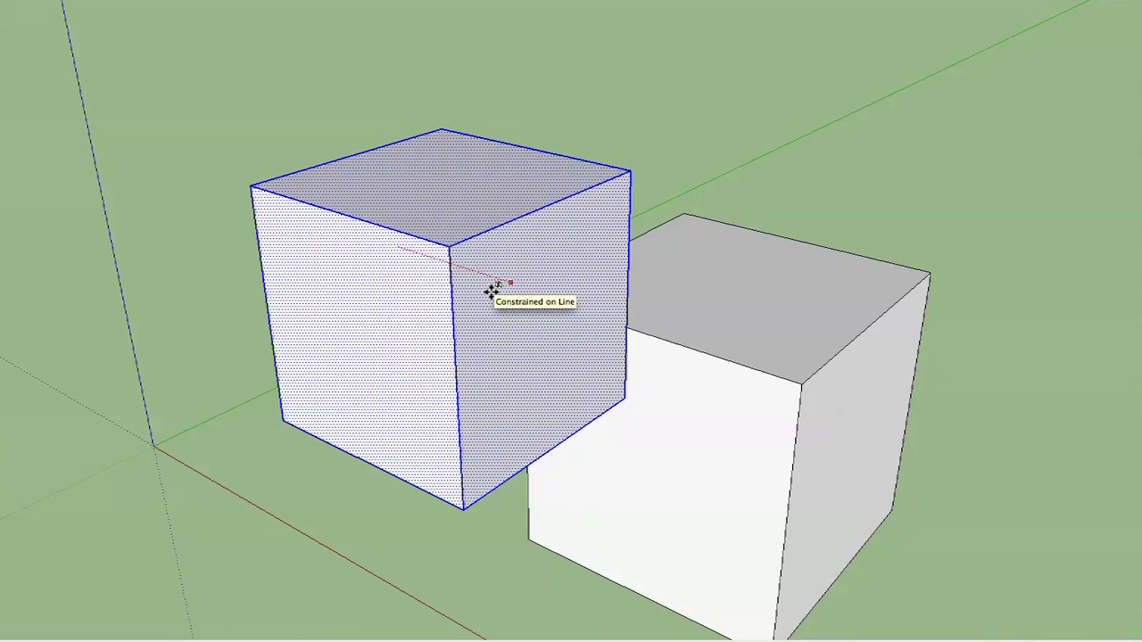
pyautogui.press('Return')
pyautogui.moveTo(486, 290); pyautogui.dragTo(586, 226)
pyautogui.click(926, 84)
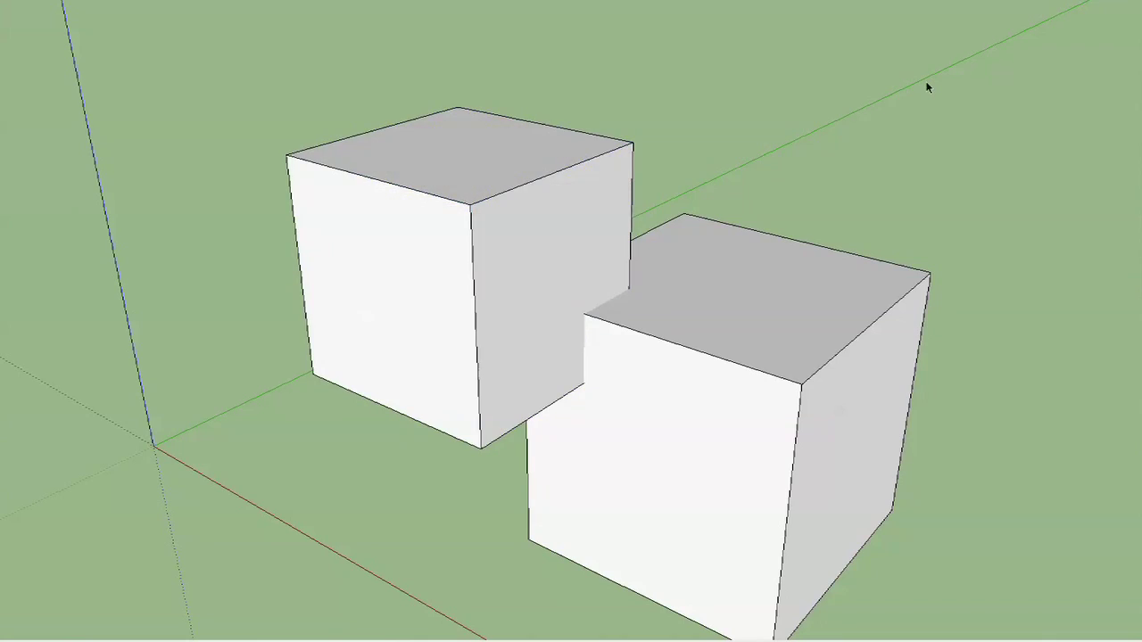
# Examine the overlap between the raised cube's lower corner and the grouped cube's upper corner from several angles
pyautogui.moveTo(722, 185); pyautogui.dragTo(562, 247, button='middle')
pyautogui.scroll(-3, 553, 249)
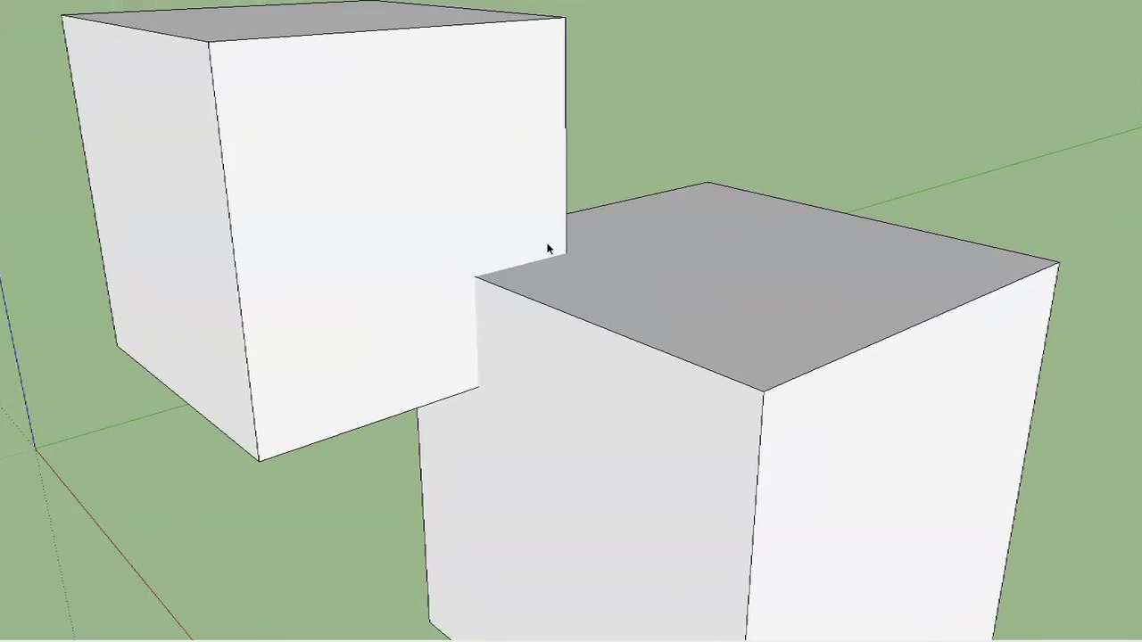
pyautogui.scroll(2, 547, 247)
pyautogui.scroll(3, 544, 280)
pyautogui.scroll(6, 505, 394)
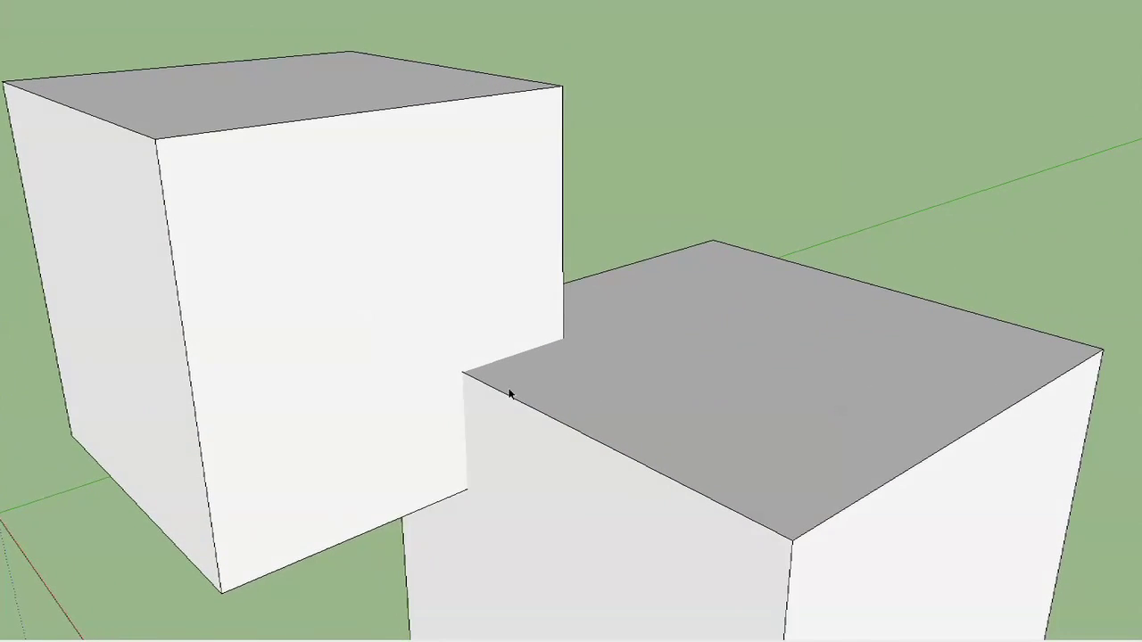
pyautogui.scroll(1, 443, 384)
pyautogui.scroll(-4, 586, 375)
pyautogui.moveTo(597, 363); pyautogui.dragTo(576, 322, button='middle')
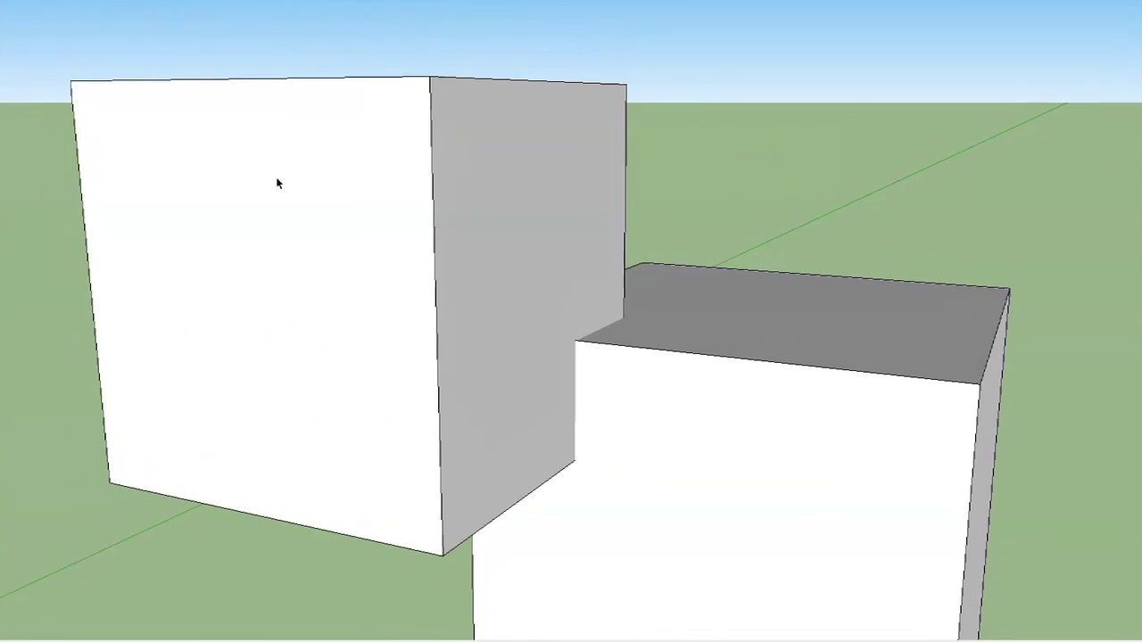
# Select all geometry of the raised ungrouped cube and run Intersect With Model on it against the grouped cube
pyautogui.tripleClick(276, 176)
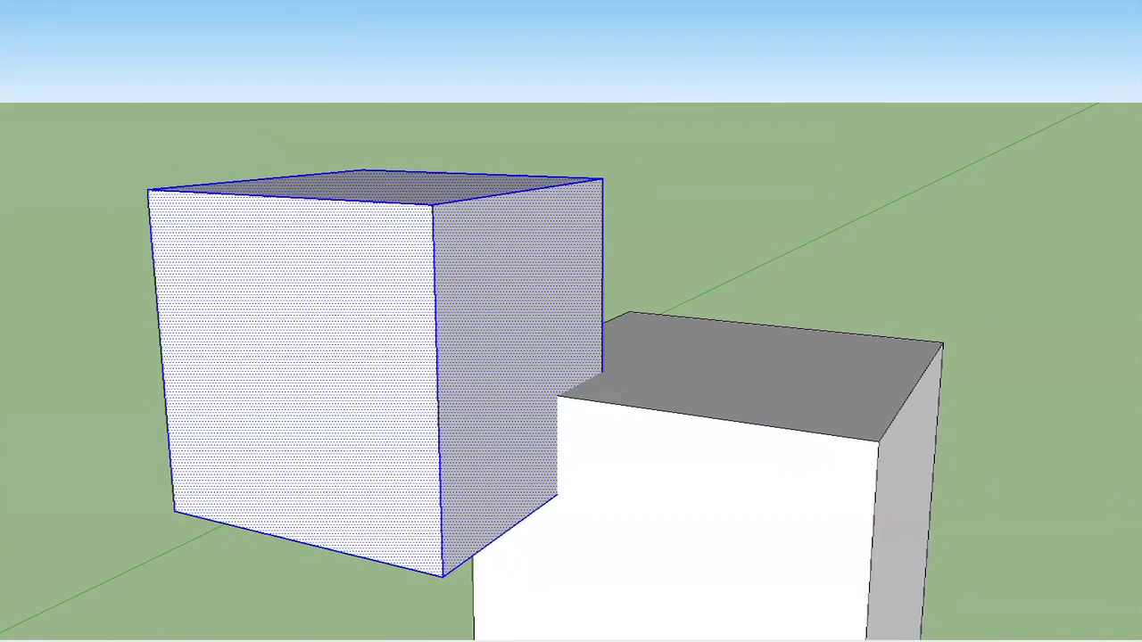
pyautogui.click(32, 1)
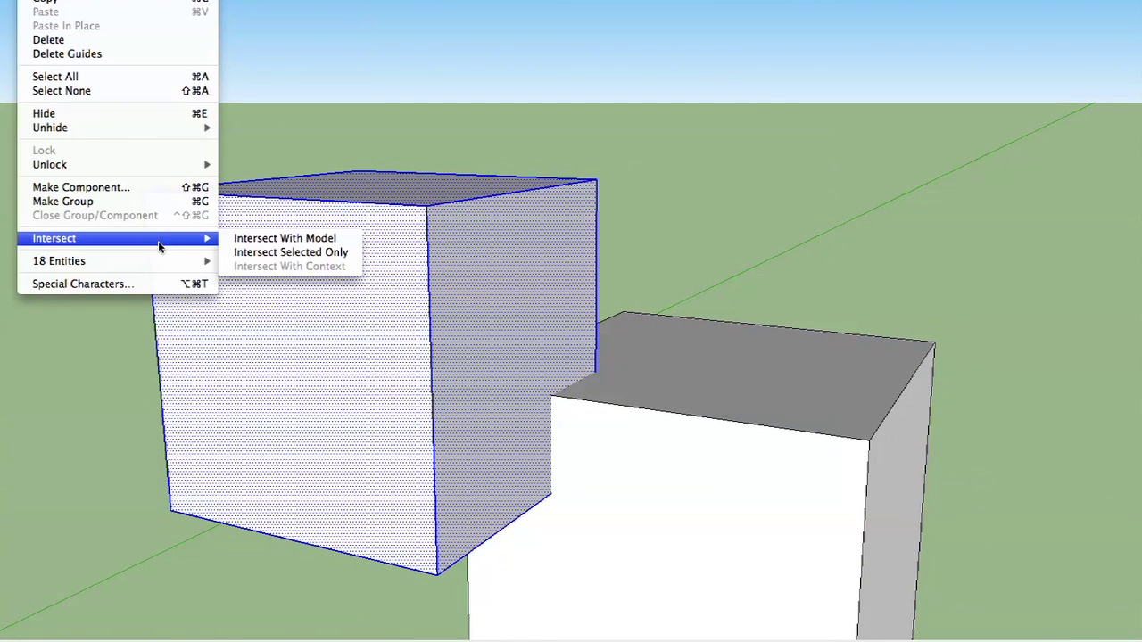
pyautogui.click(230, 239)
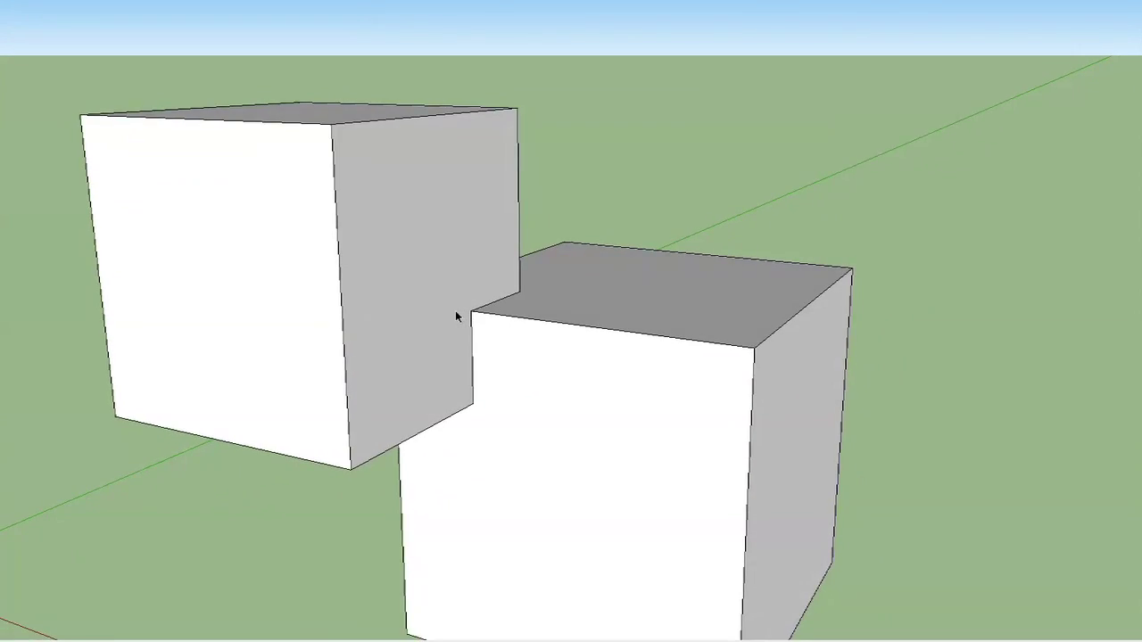
# Move the intersected raised cube clear of the grouped cube to expose the intersection edges at its lower corner
pyautogui.tripleClick(428, 269)
pyautogui.press('m')
pyautogui.click(428, 265)
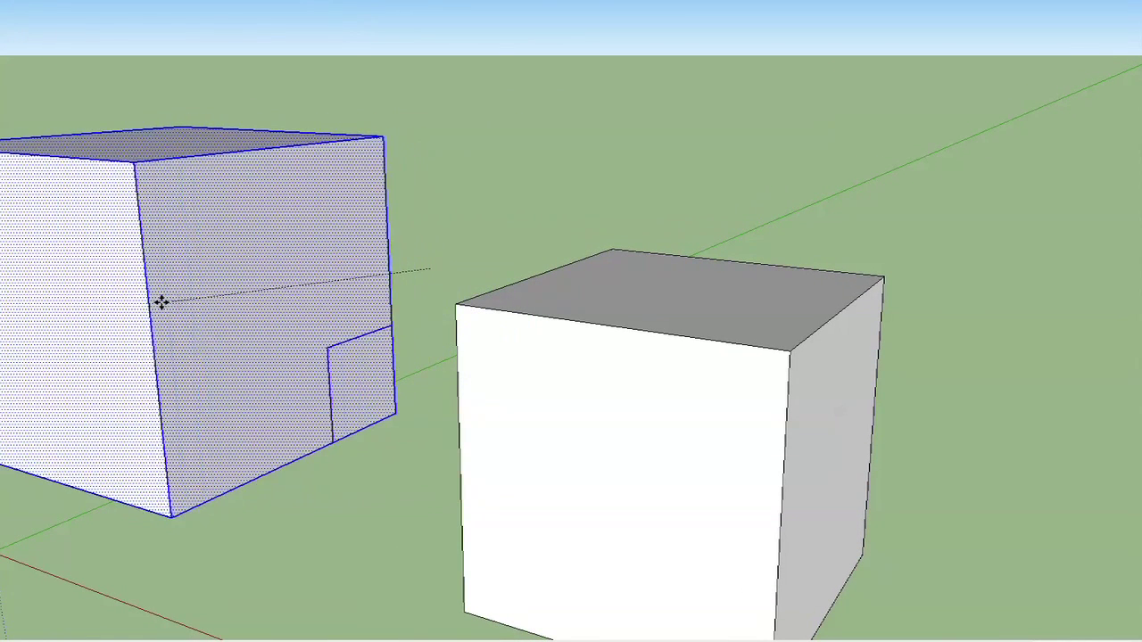
pyautogui.click(156, 303)
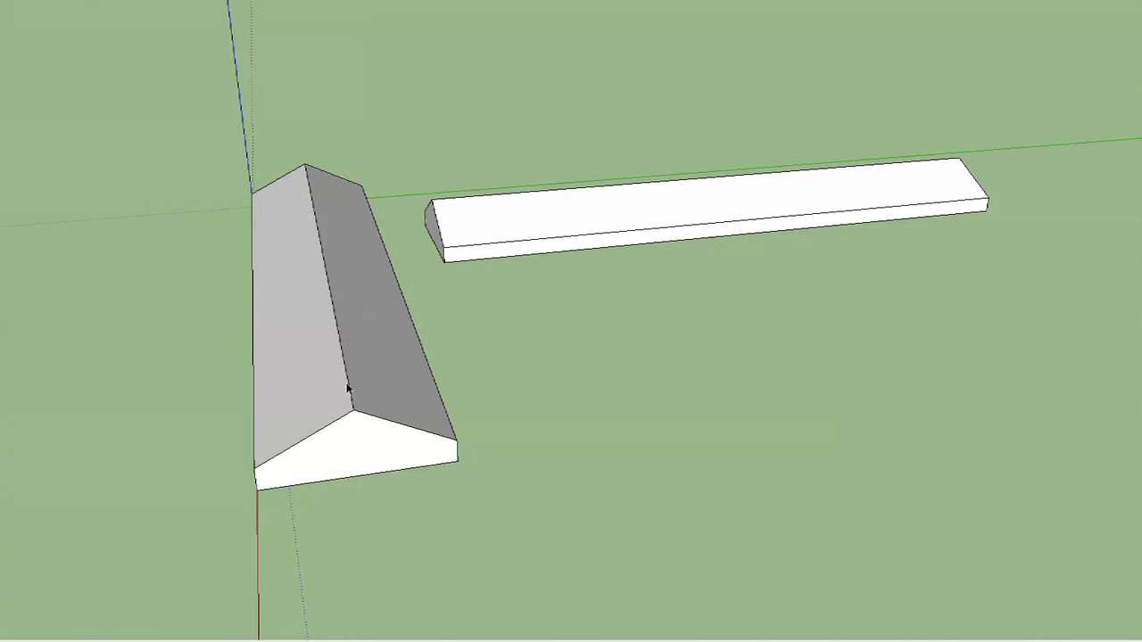
# Move the roof group parallel to the green axis across the other roof group so that their ridges cross
pyautogui.click(332, 375)
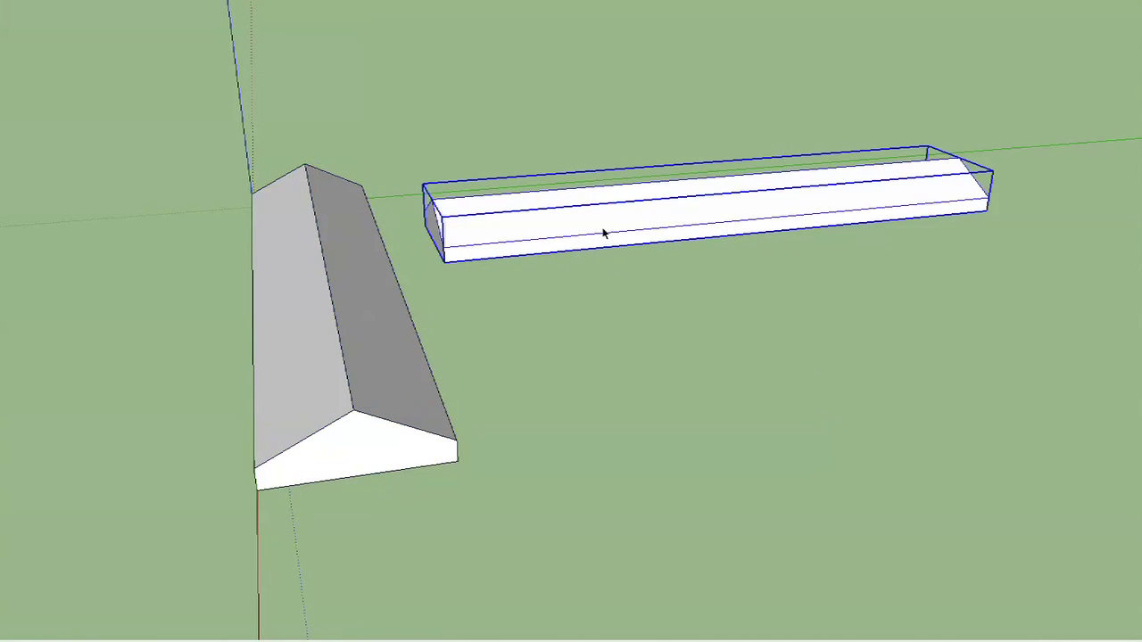
pyautogui.click(647, 270)
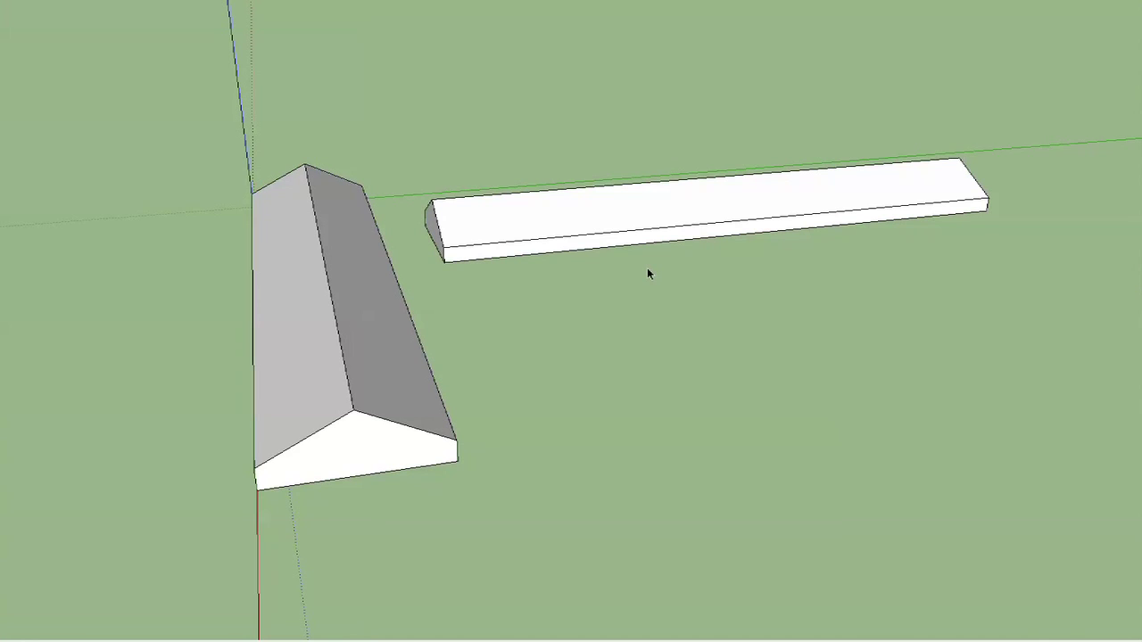
pyautogui.moveTo(647, 270); pyautogui.dragTo(646, 273, button='middle')
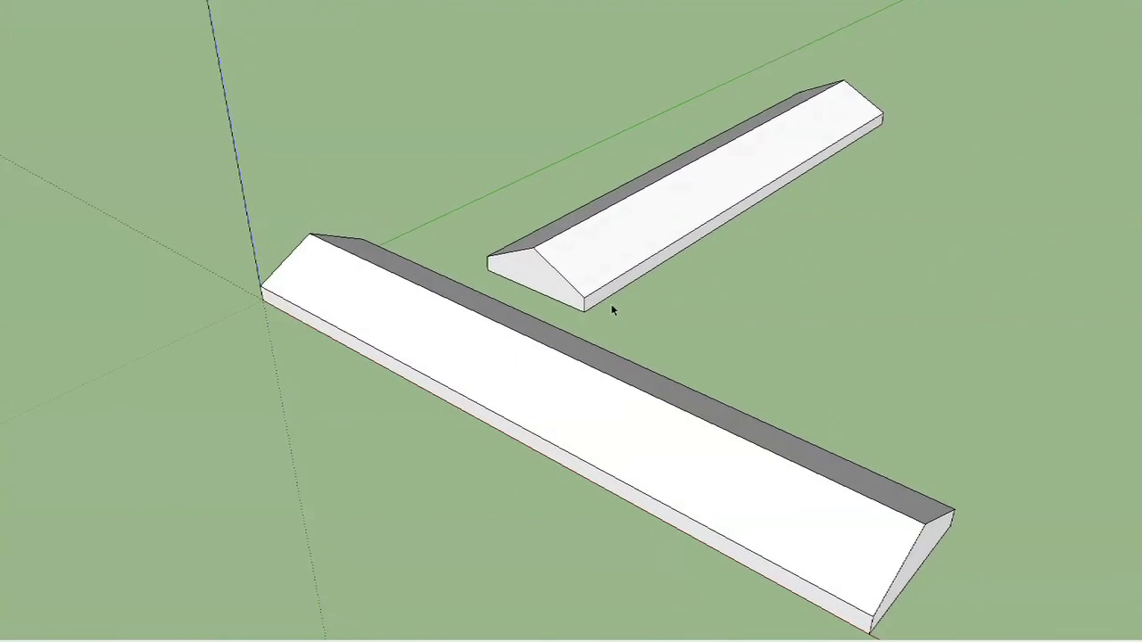
pyautogui.click(603, 271)
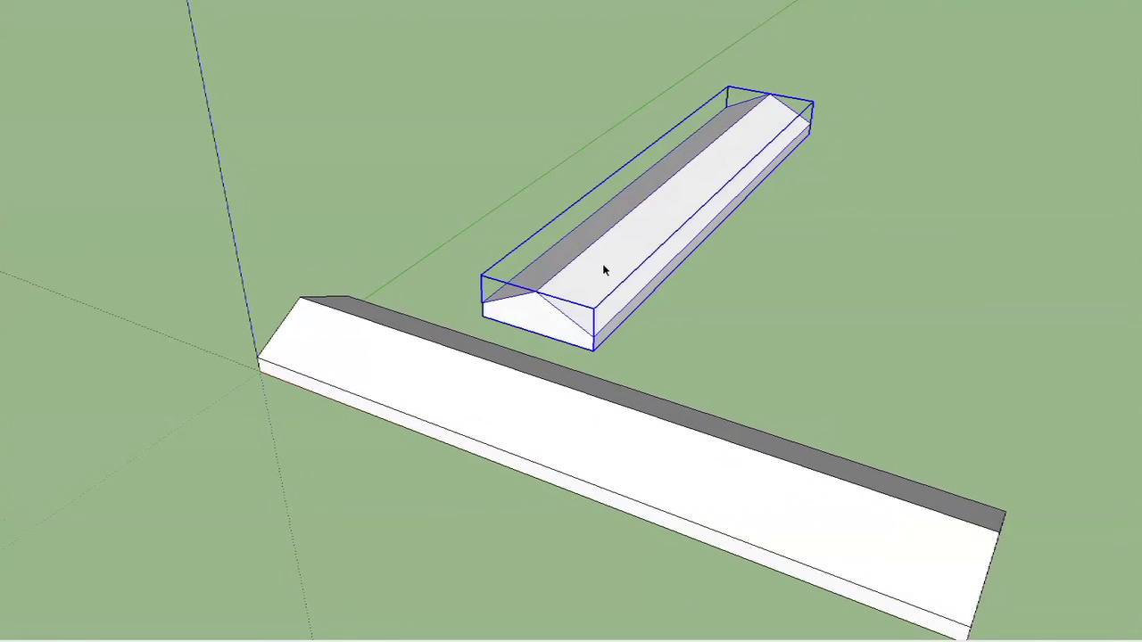
pyautogui.moveTo(616, 254); pyautogui.dragTo(399, 526)
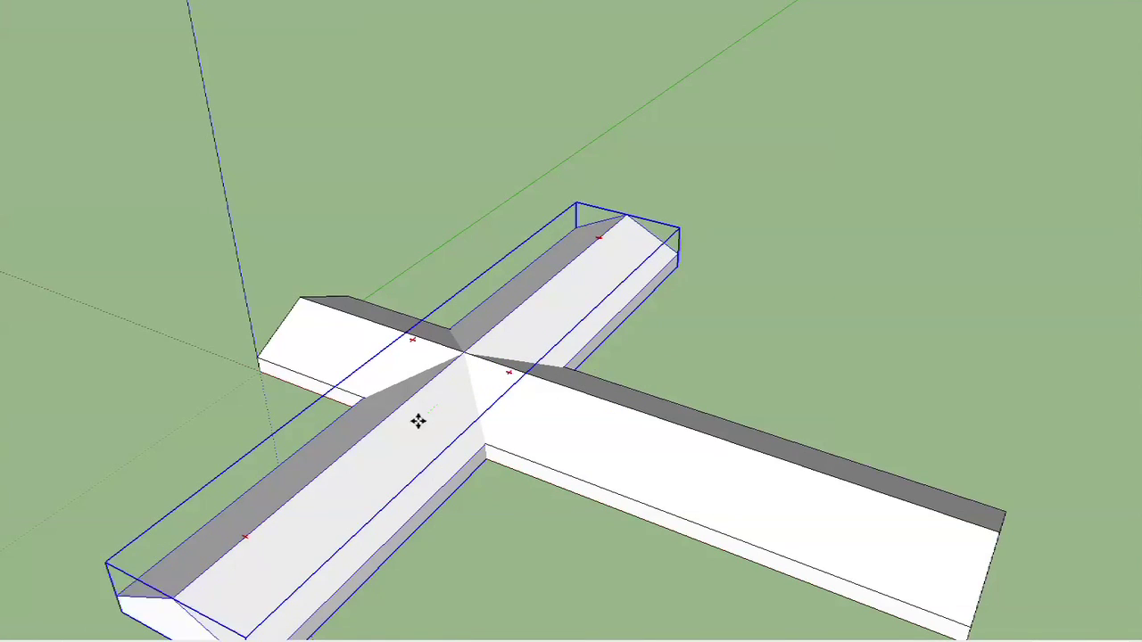
pyautogui.hotkey('shift', 'z')
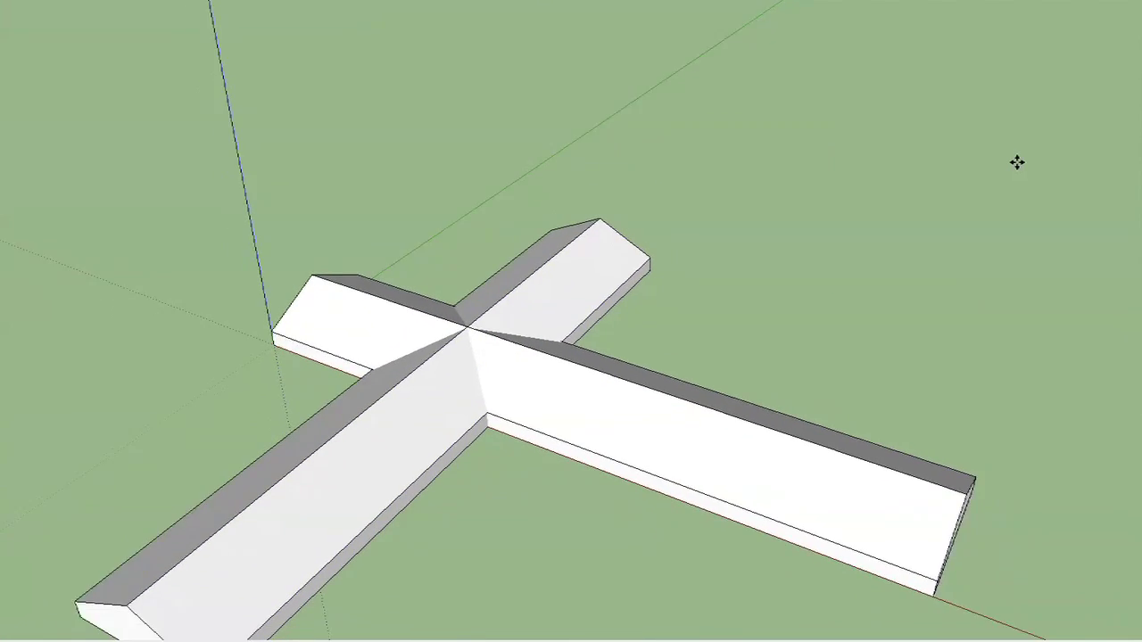
pyautogui.press('space')
# Open the crossing roof group, run Intersect With Model on all its geometry, and close the group
pyautogui.moveTo(438, 300); pyautogui.dragTo(505, 328, button='middle')
pyautogui.scroll(3, 505, 334)
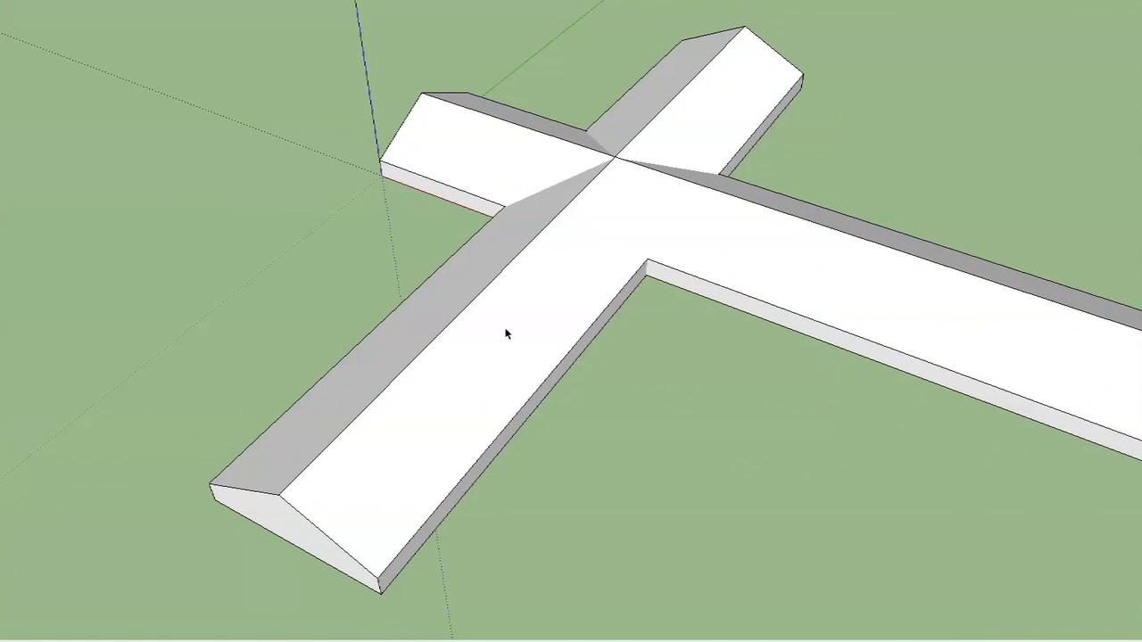
pyautogui.moveTo(506, 330); pyautogui.dragTo(513, 303, button='middle')
pyautogui.scroll(2, 517, 312)
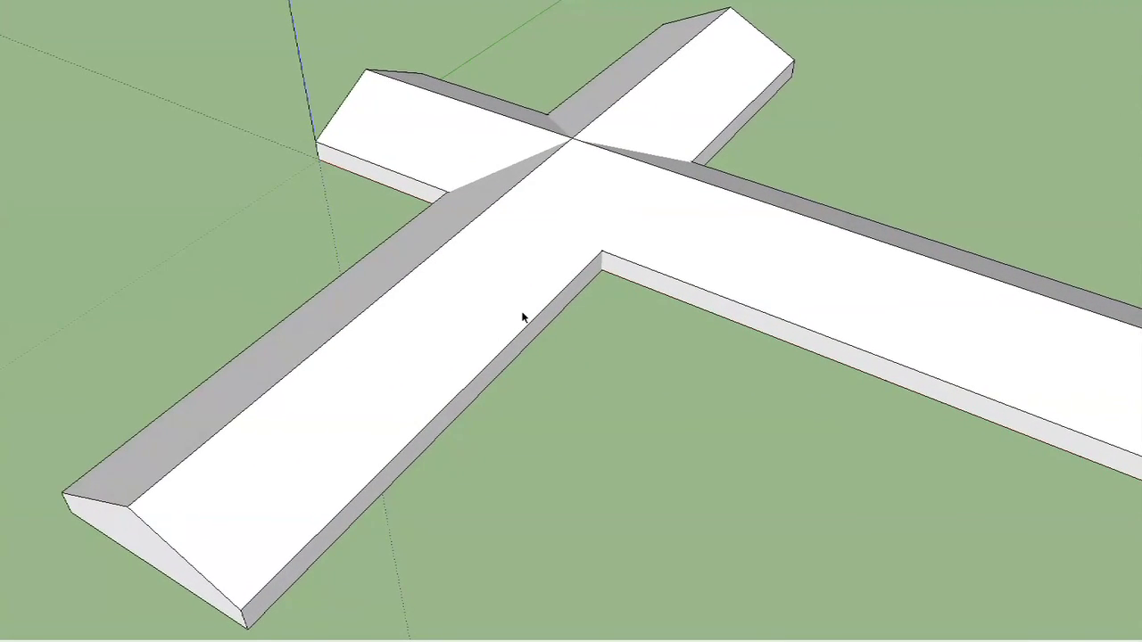
pyautogui.moveTo(435, 314); pyautogui.dragTo(374, 331, button='middle')
pyautogui.click(374, 331)
pyautogui.doubleClick(363, 373)
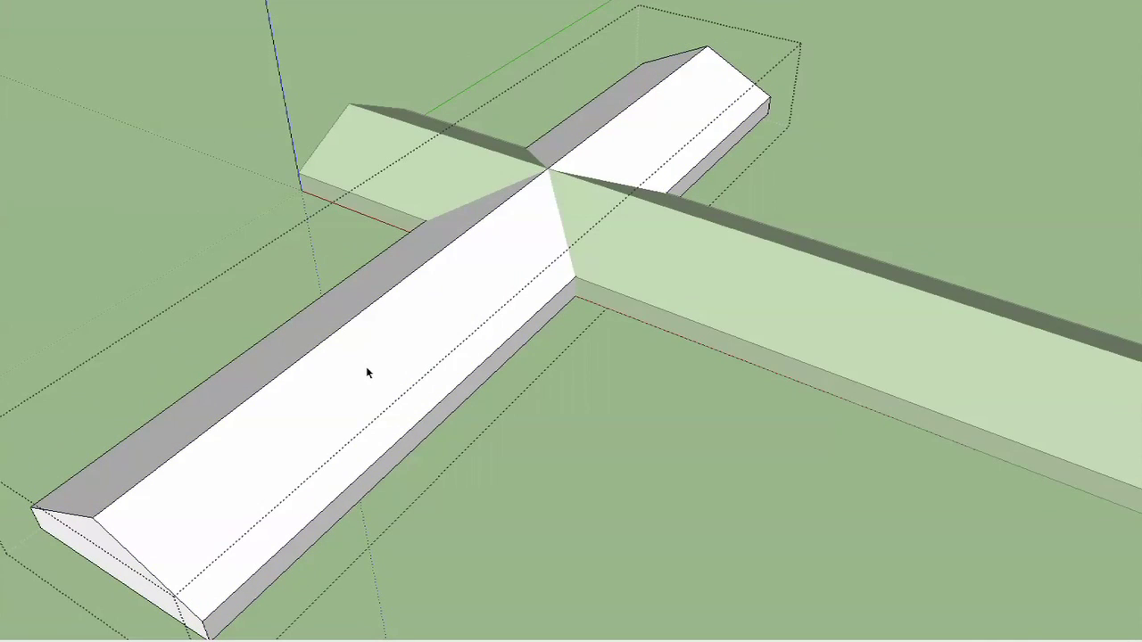
pyautogui.tripleClick(365, 373)
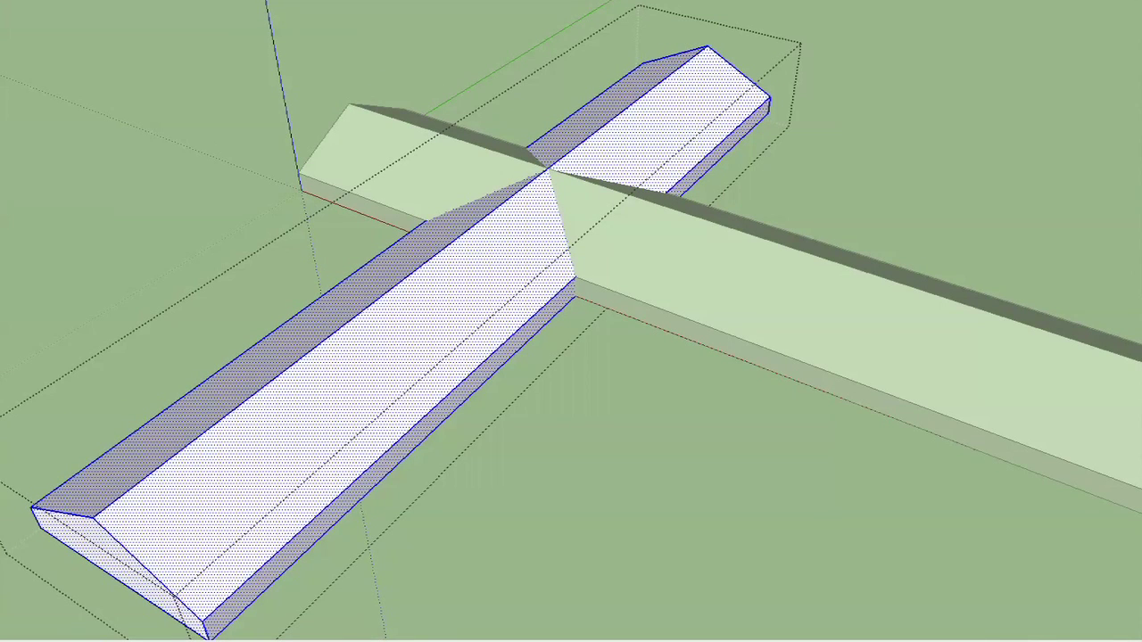
pyautogui.click(32, 0)
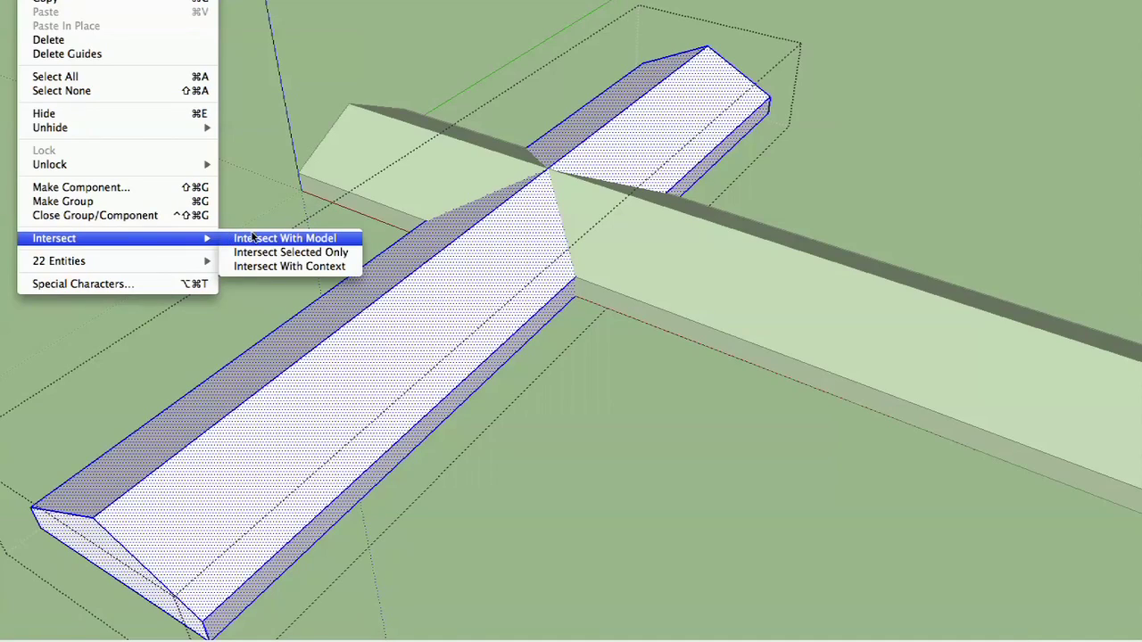
pyautogui.click(252, 238)
pyautogui.click(496, 367)
pyautogui.click(549, 393)
# Move the crossing roof group by its lower front corner to the origin so both roof ends overlap in an L shape
pyautogui.moveTo(549, 393); pyautogui.dragTo(634, 262, button='middle')
pyautogui.scroll(-5, 635, 263)
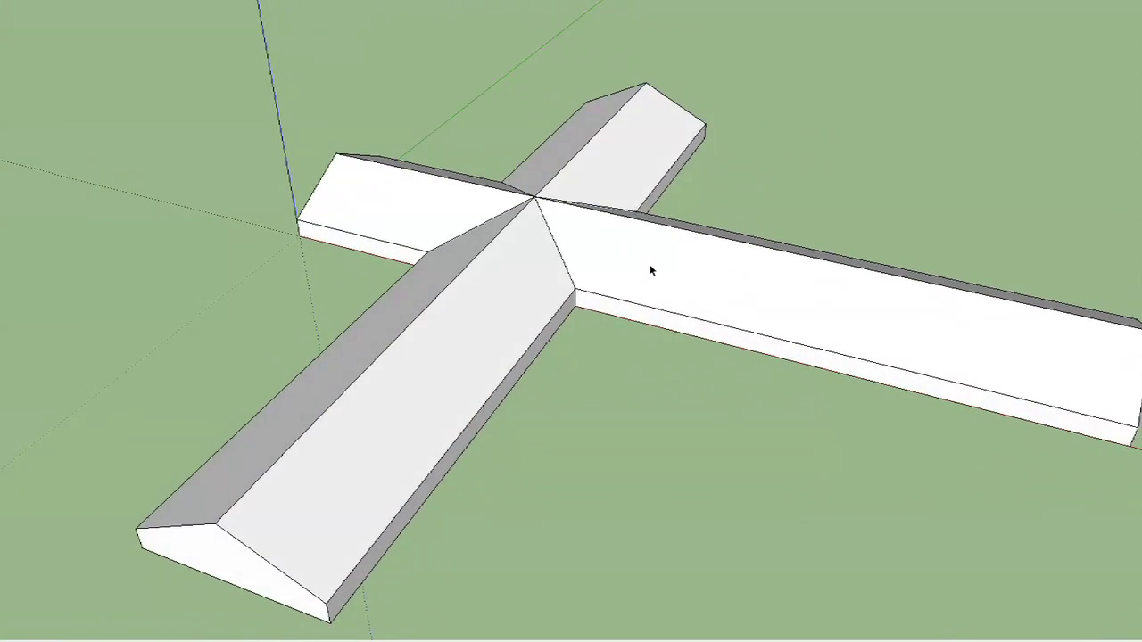
pyautogui.moveTo(563, 221)
pyautogui.mouseDown(button='middle')
pyautogui.moveTo(502, 204)
pyautogui.moveTo(506, 174)
pyautogui.mouseUp(button='middle')
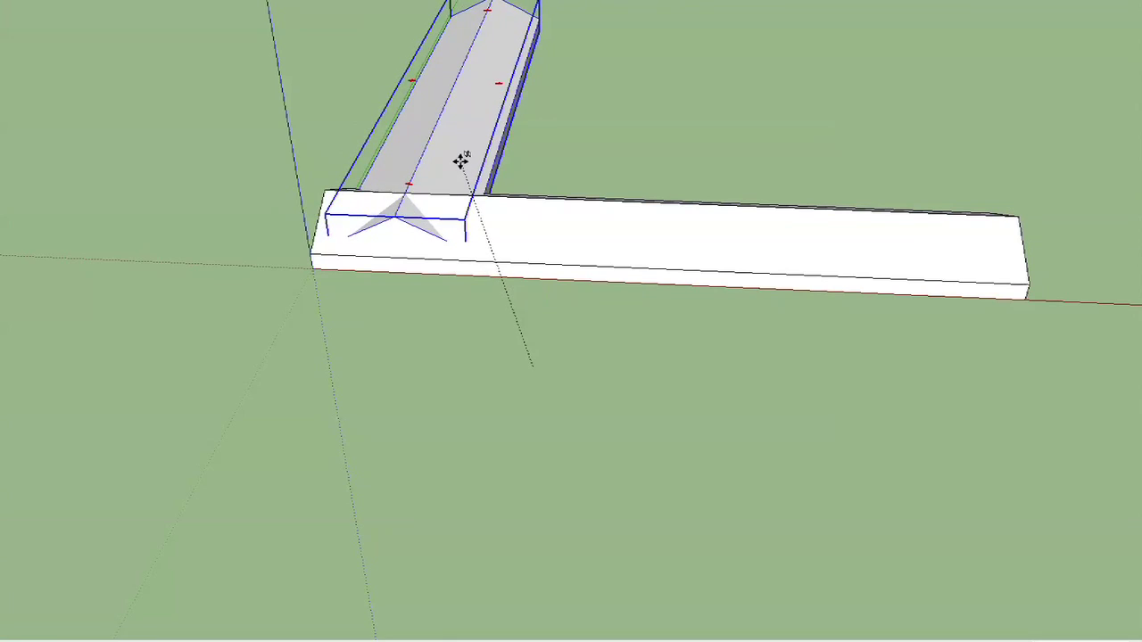
pyautogui.press('Left')
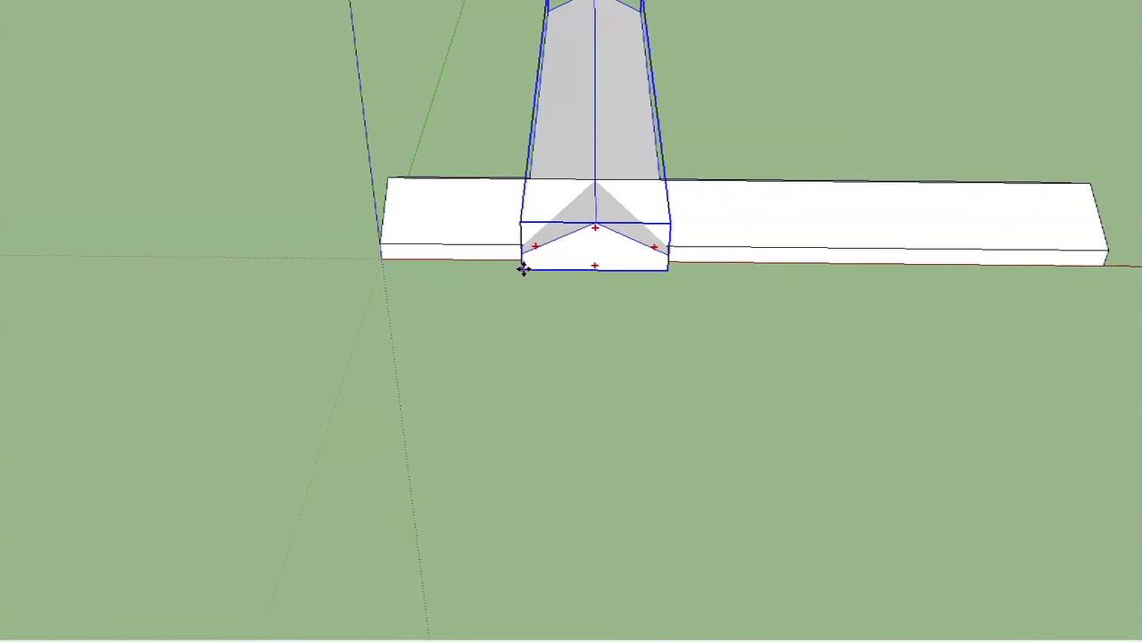
pyautogui.click(492, 268)
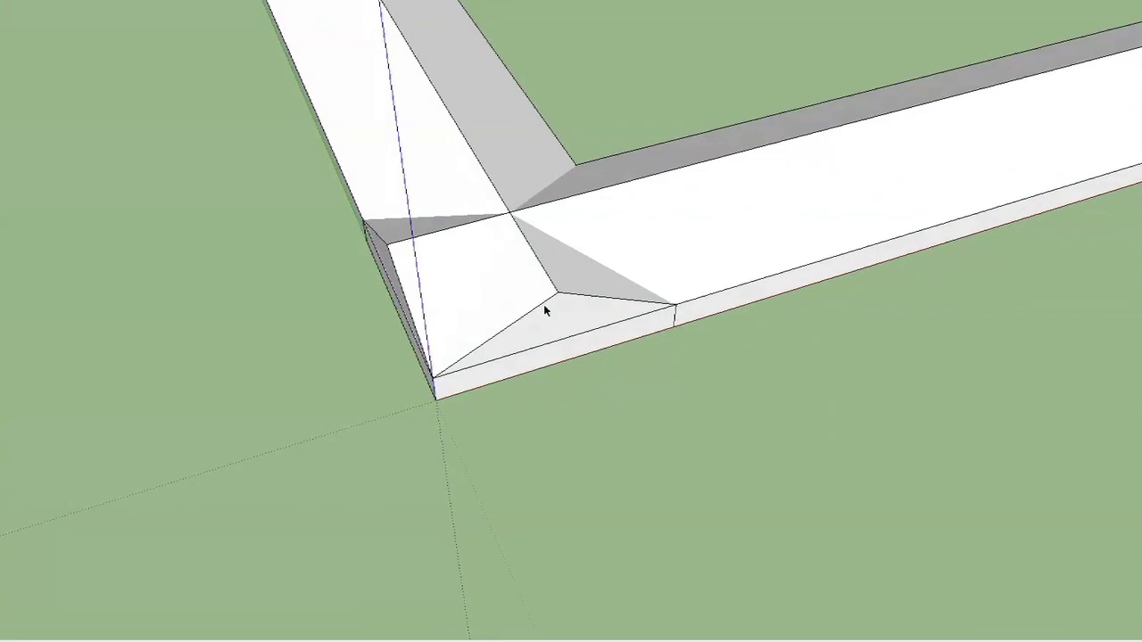
# Explode both roof groups into loose geometry
pyautogui.moveTo(547, 286)
pyautogui.mouseDown(button='middle')
pyautogui.moveTo(514, 357)
pyautogui.moveTo(502, 343)
pyautogui.moveTo(614, 381)
pyautogui.moveTo(640, 347)
pyautogui.moveTo(667, 367)
pyautogui.moveTo(624, 327)
pyautogui.moveTo(736, 300)
pyautogui.moveTo(830, 199)
pyautogui.moveTo(732, 266)
pyautogui.moveTo(624, 297)
pyautogui.mouseUp(button='middle')
pyautogui.moveTo(474, 284)
pyautogui.mouseDown(button='middle')
pyautogui.moveTo(795, 173)
pyautogui.moveTo(545, 207)
pyautogui.mouseUp(button='middle')
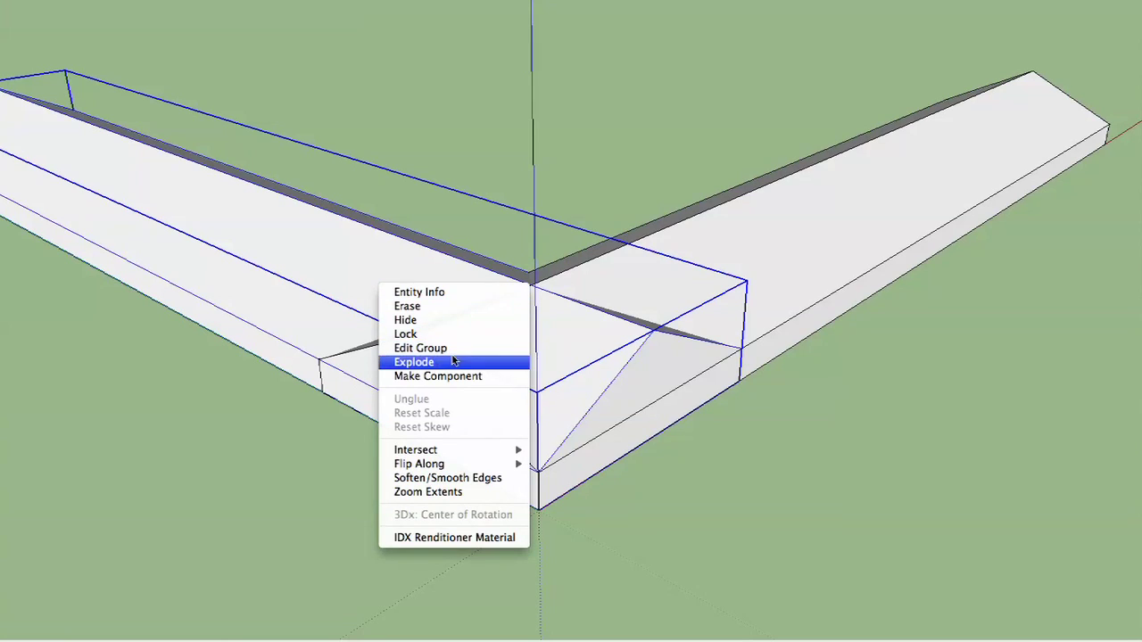
pyautogui.click(454, 361)
pyautogui.rightClick(730, 288)
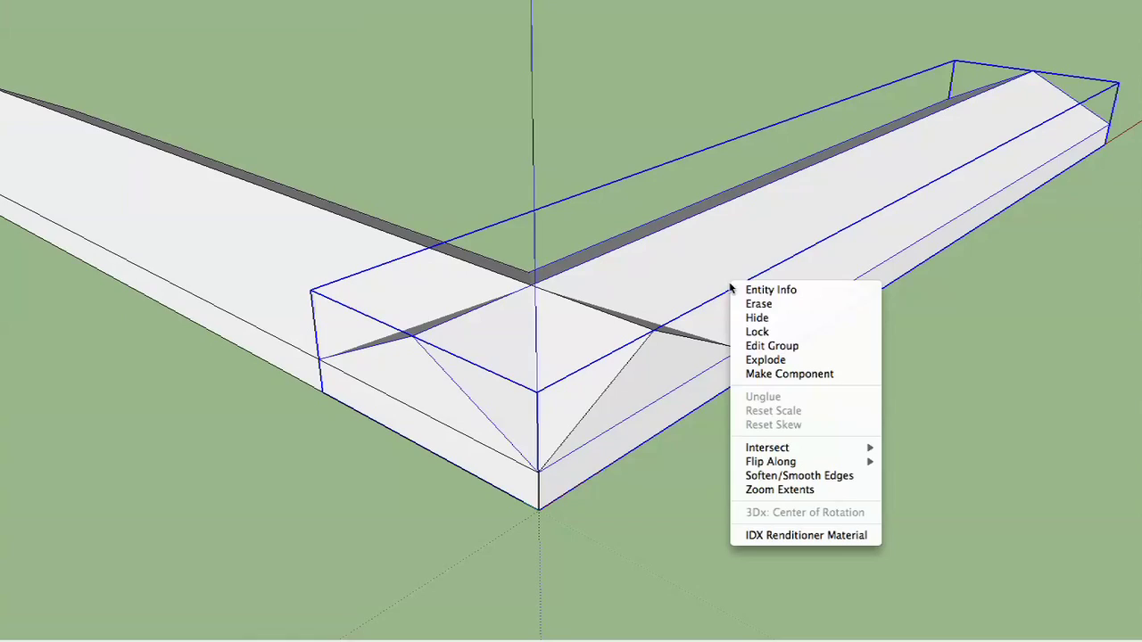
pyautogui.click(757, 359)
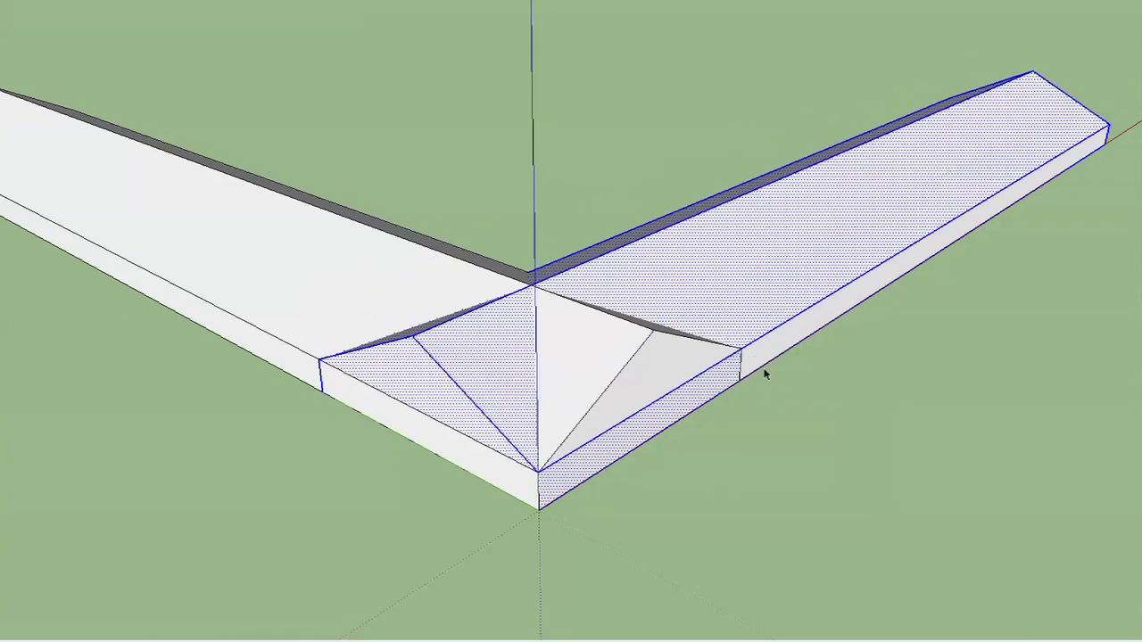
# Select all the connected roof geometry and run Intersect With Model on it
pyautogui.click(805, 479)
pyautogui.tripleClick(587, 389)
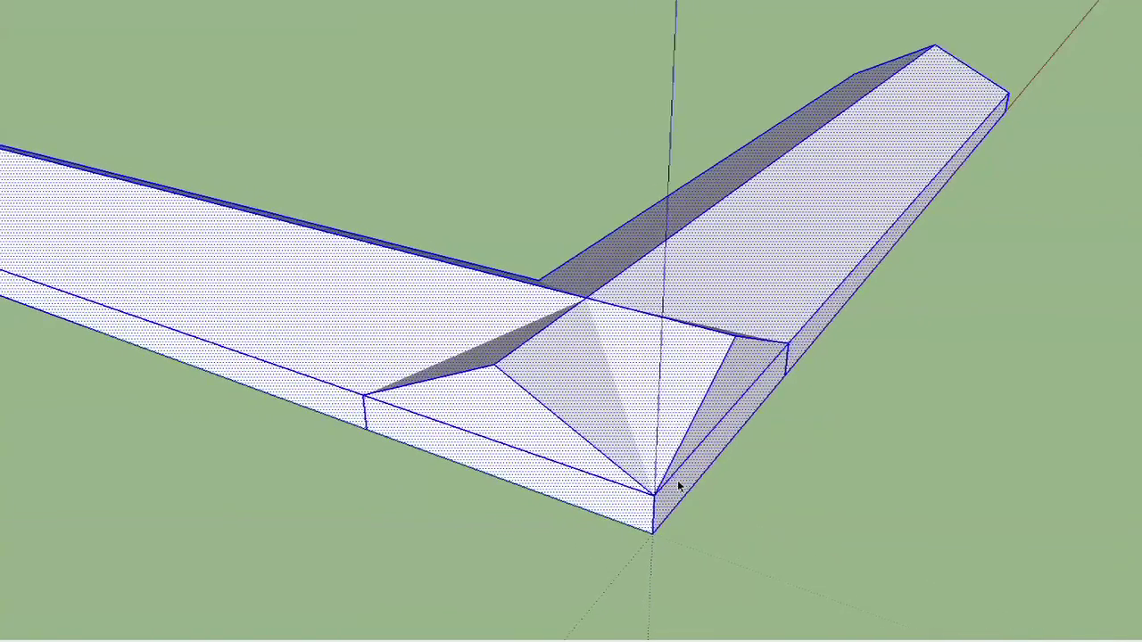
pyautogui.click(32, 0)
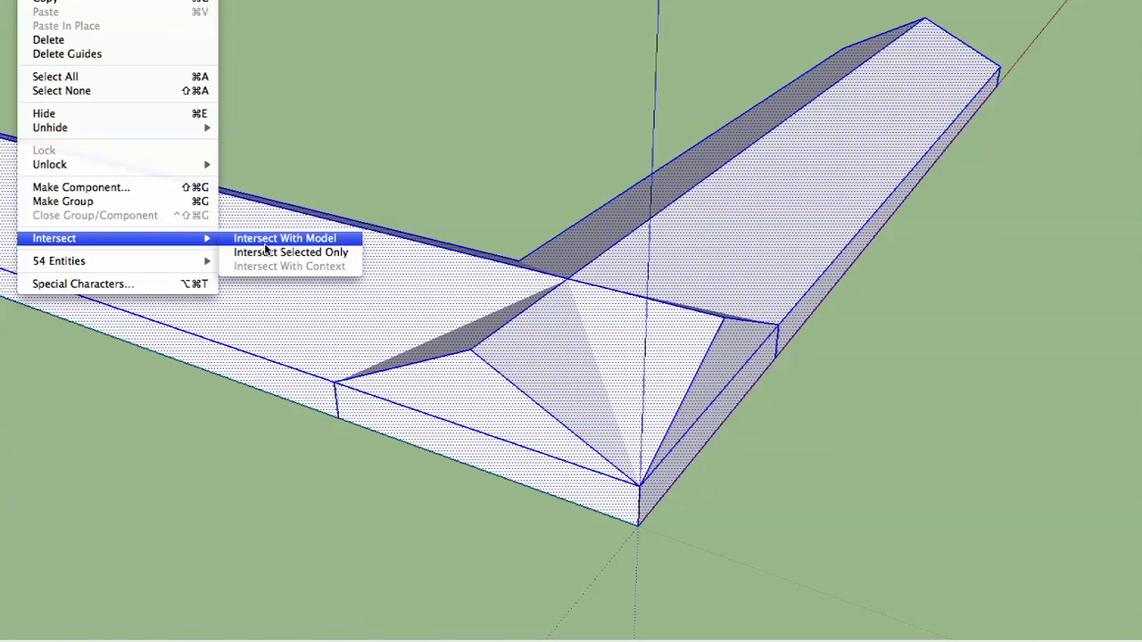
pyautogui.click(267, 241)
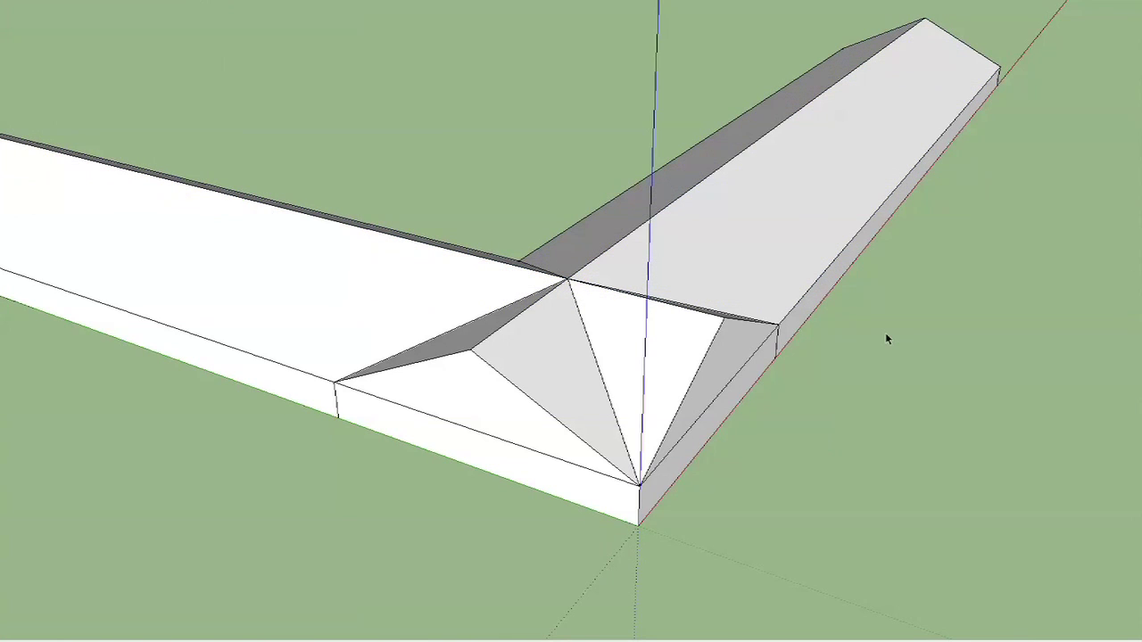
# Erase the leftover ridge and gable edges protruding on both sides of the roof corner's hip line
pyautogui.moveTo(886, 333); pyautogui.dragTo(675, 368, button='middle')
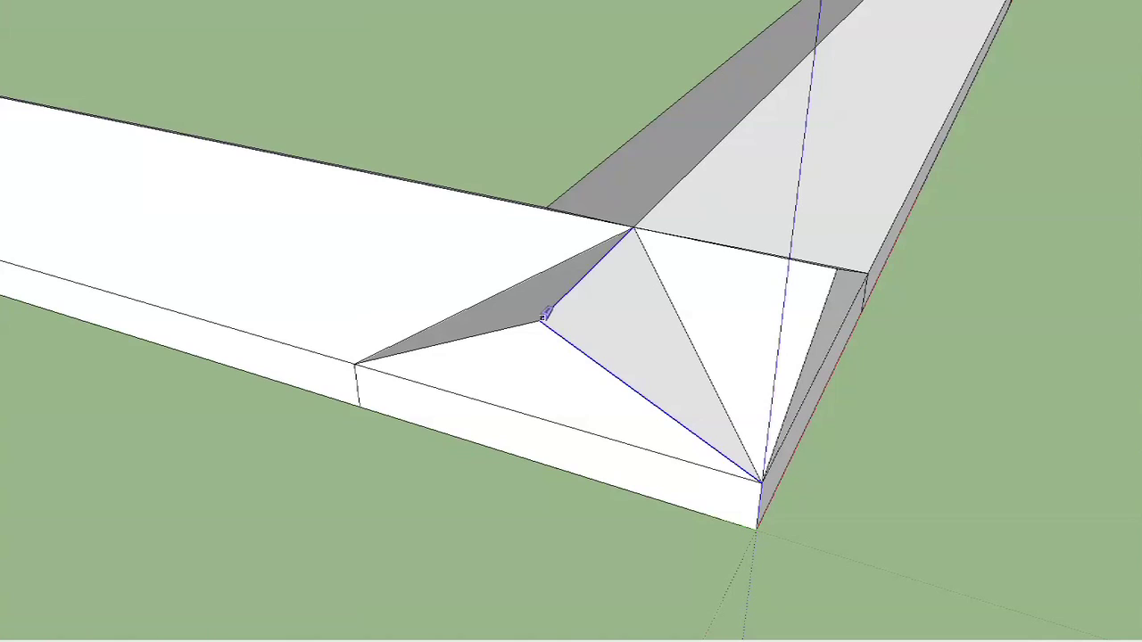
pyautogui.moveTo(531, 317); pyautogui.dragTo(530, 324)
pyautogui.moveTo(534, 321); pyautogui.dragTo(401, 340, button='middle')
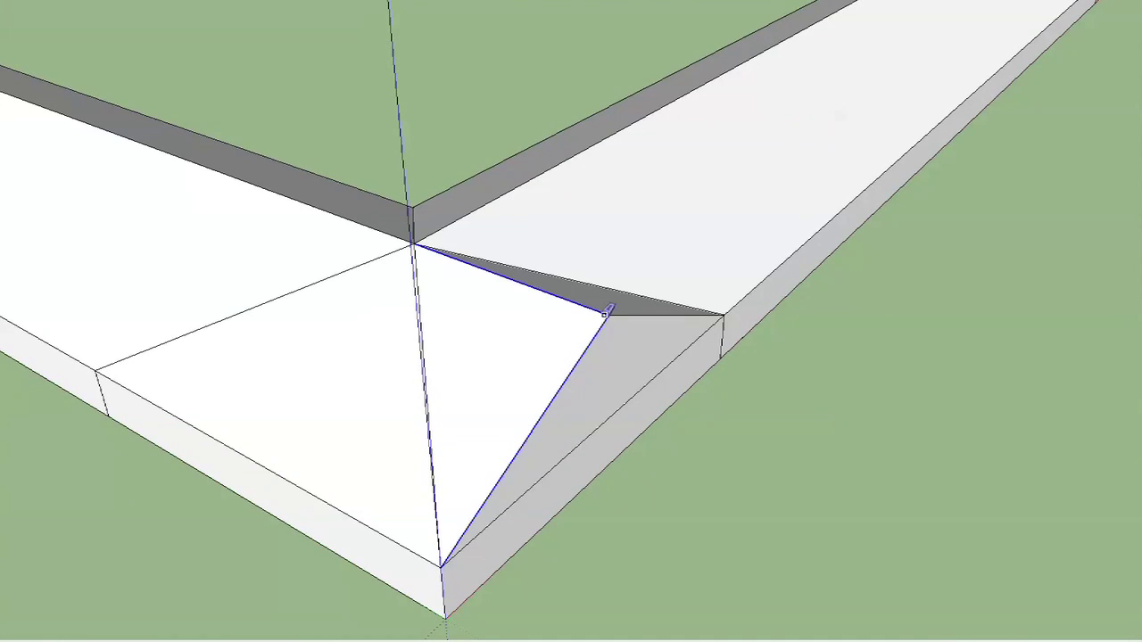
pyautogui.moveTo(616, 314); pyautogui.dragTo(616, 315)
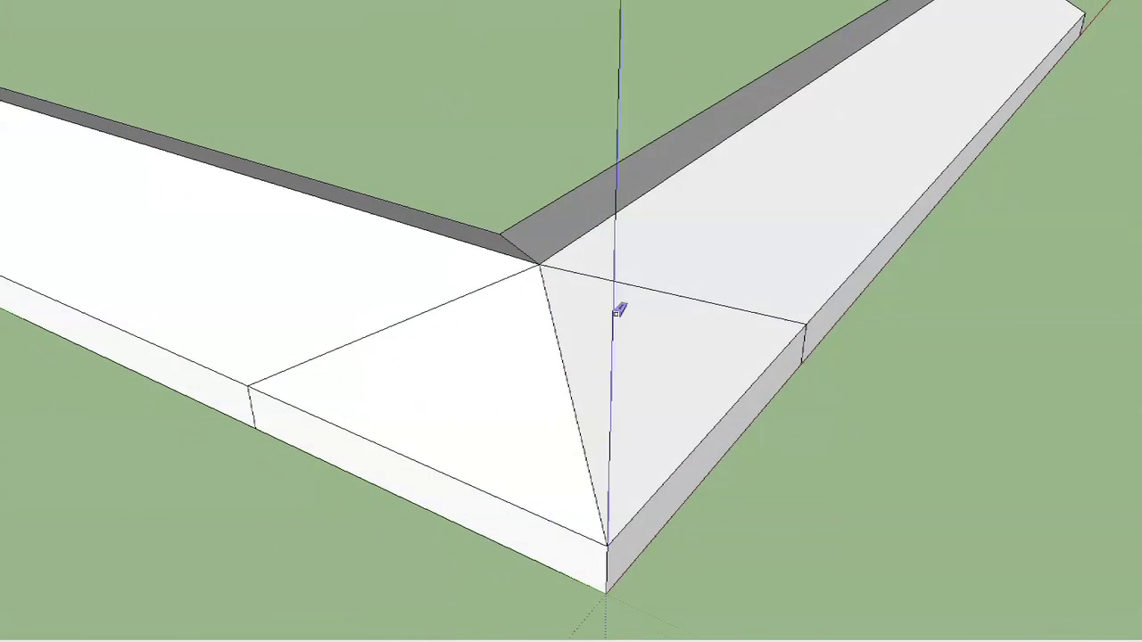